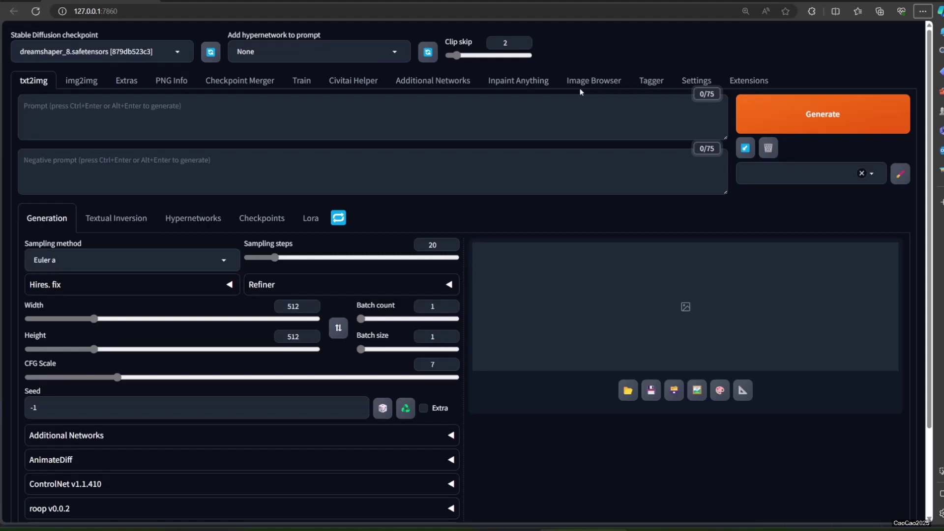
Step: Check the Multi-ControlNet unit number in the ControlNet settings and apply the settings
left_click(685, 81)
scroll(56, 362, "down", 5)
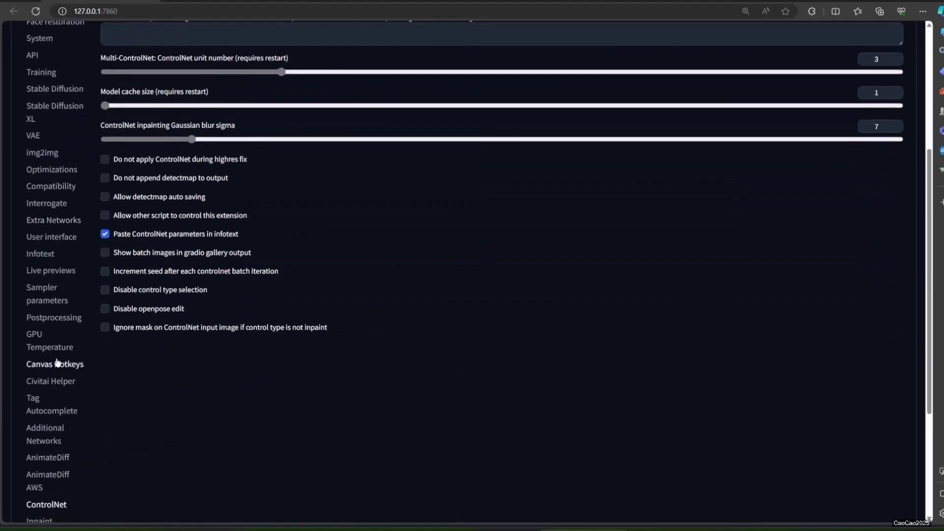
scroll(57, 363, "down", 3)
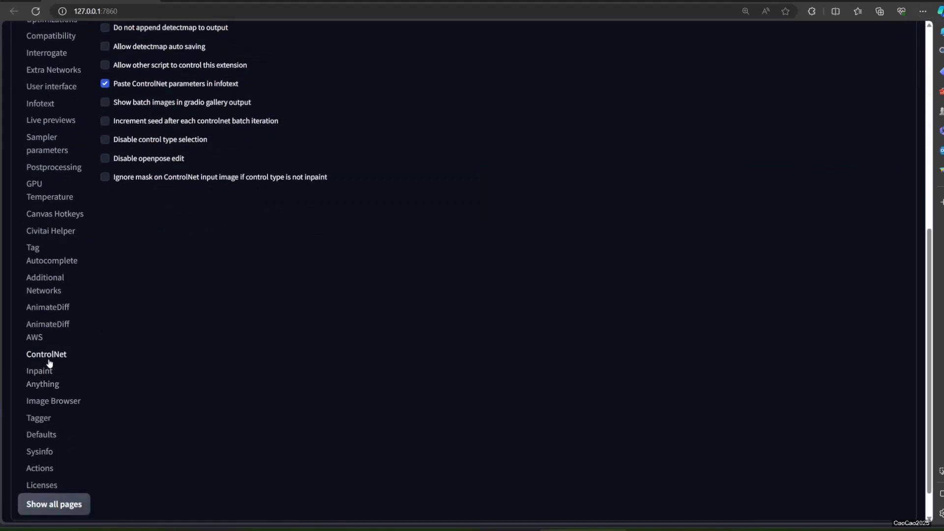
scroll(188, 352, "up", 6)
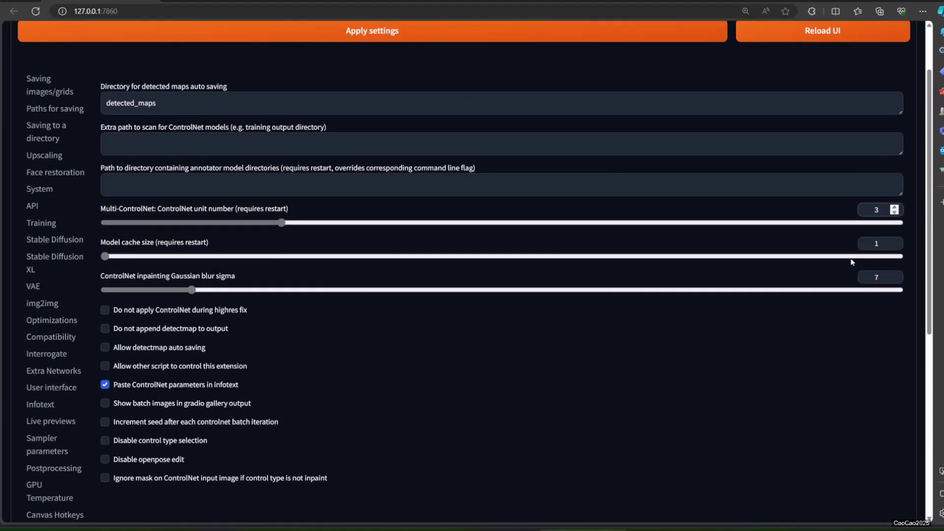
scroll(718, 339, "down", 5)
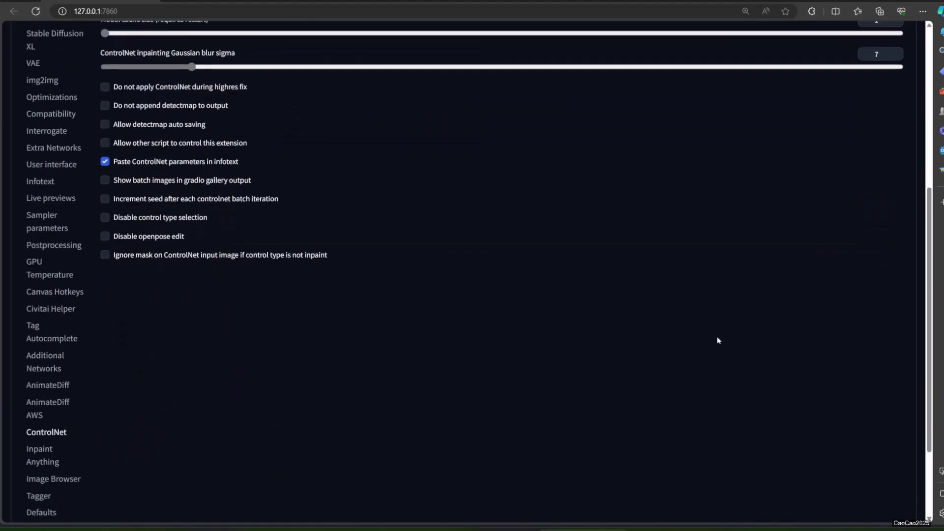
scroll(717, 340, "up", 6)
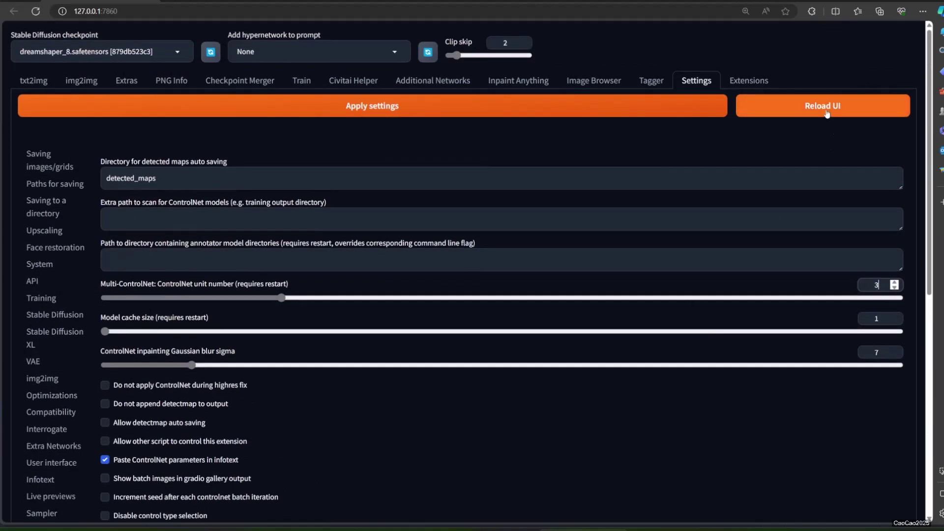
left_click(717, 115)
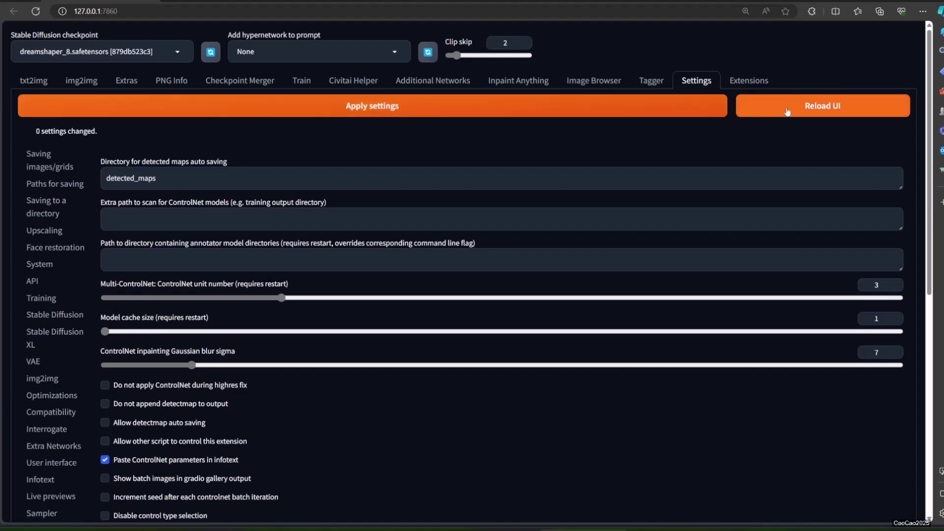
Step: Set the txt2img width to 768 and the sampling method to DPM++ SDE Karras
left_click(44, 87)
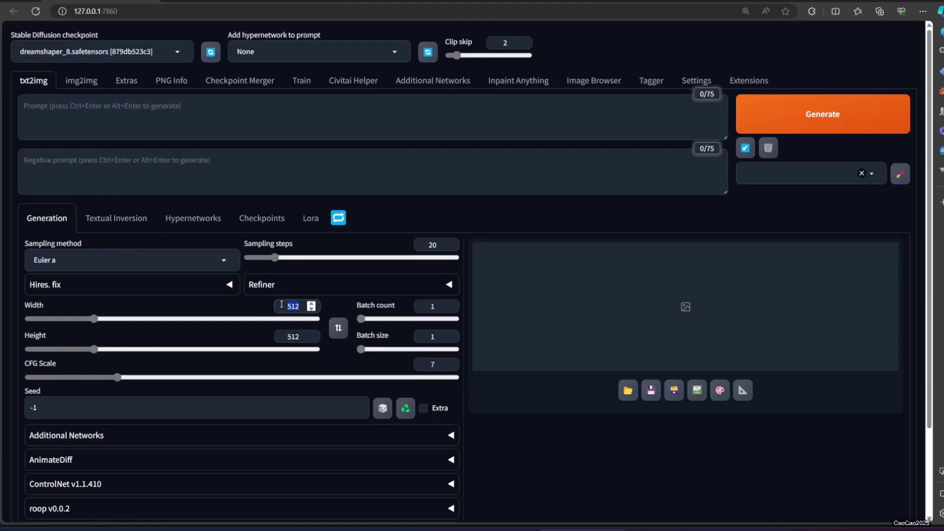
type("768")
left_click(121, 262)
scroll(93, 297, "up", 2)
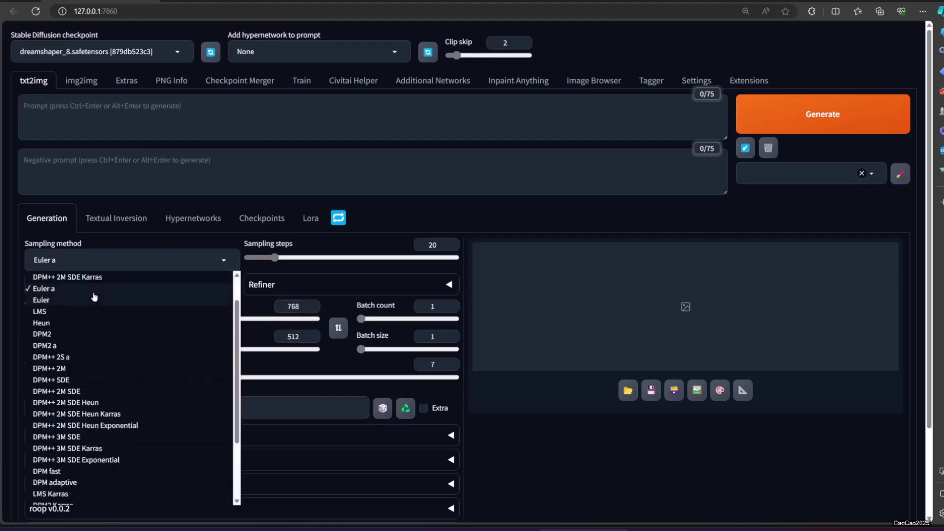
left_click(94, 287)
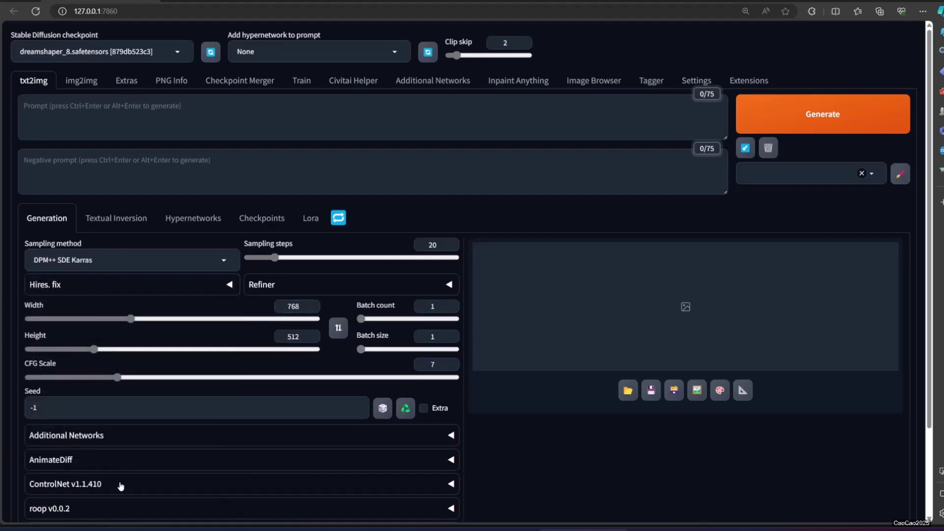
Step: Load the photo of two men in suits into ControlNet Unit 0 and enable the unit with Pixel Perfect
left_click(121, 485)
scroll(123, 471, "down", 4)
scroll(122, 338, "down", 2)
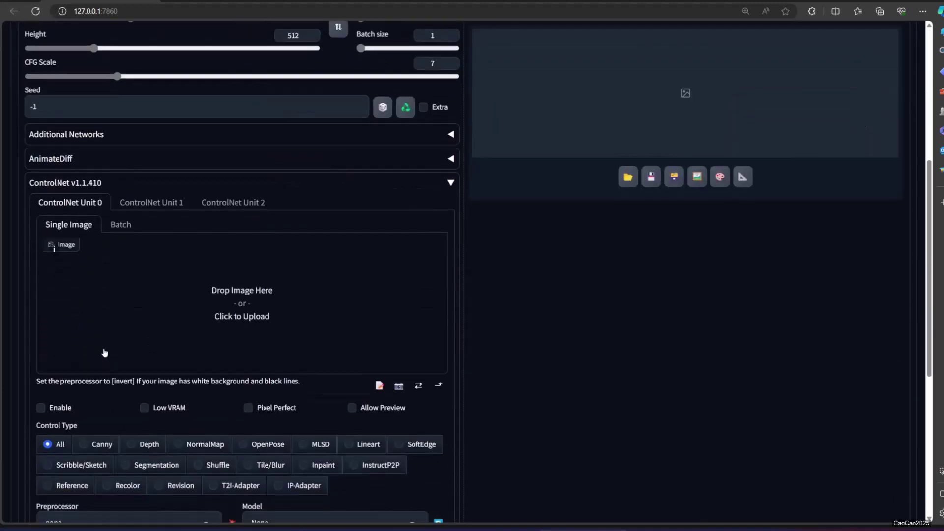
left_click_drag(107, 362, 95, 331)
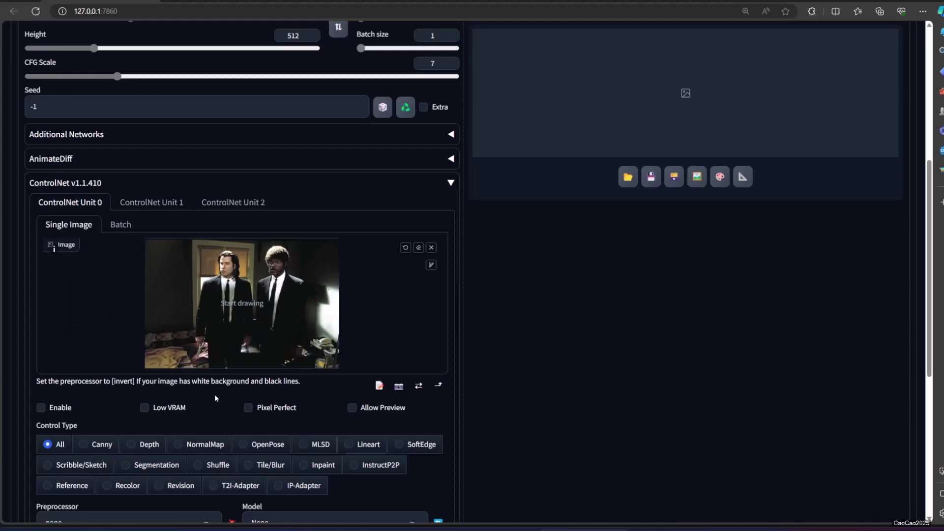
left_click(57, 408)
left_click(266, 410)
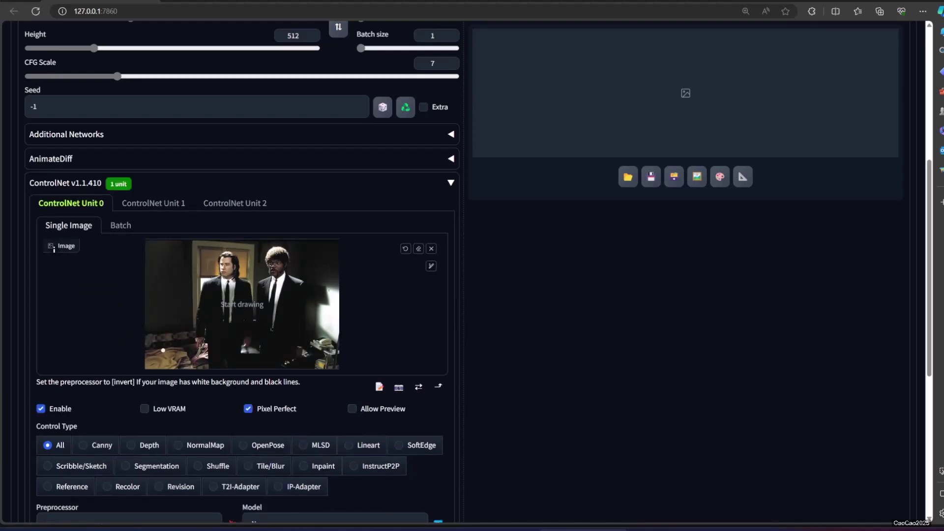
Step: Set ControlNet Unit 0 to the OpenPose control type, allow the preview, and generate it with the openpose_full preprocessor
scroll(176, 401, "down", 2)
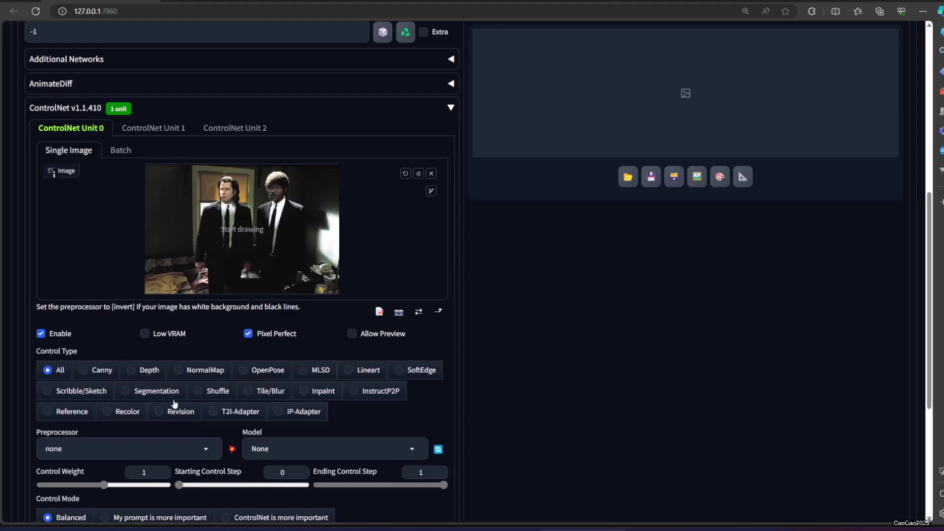
left_click(259, 375)
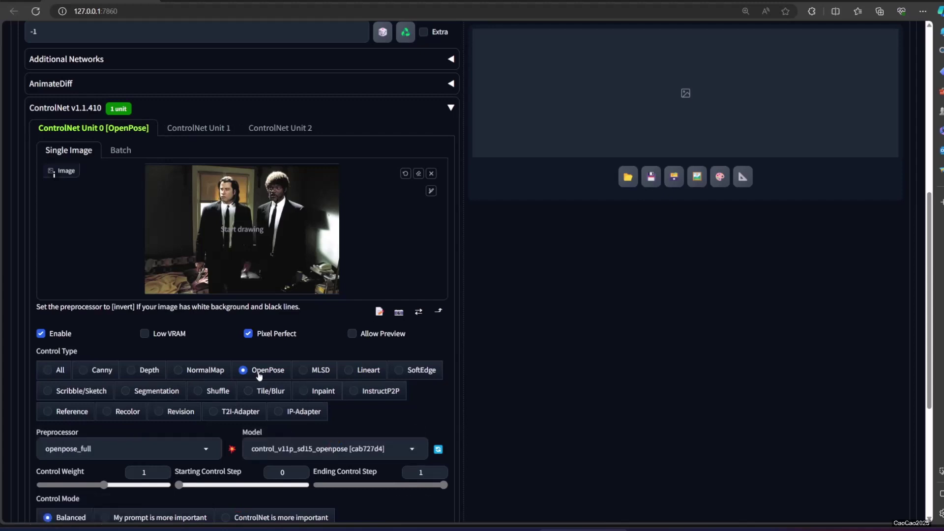
left_click(395, 336)
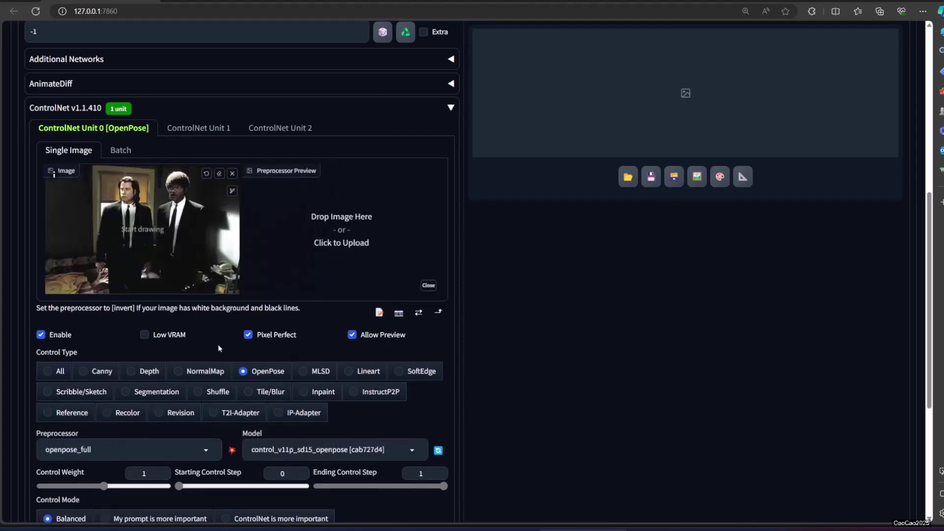
left_click(231, 449)
scroll(232, 450, "down", 2)
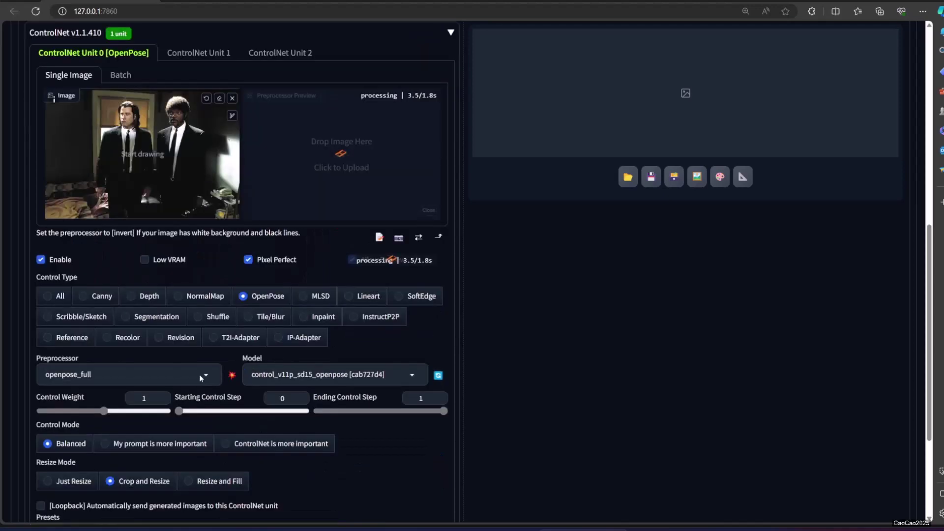
Step: Preview Unit 0 with the dw_openpose_full preprocessor and set its control mode to "ControlNet is more important"
left_click(200, 377)
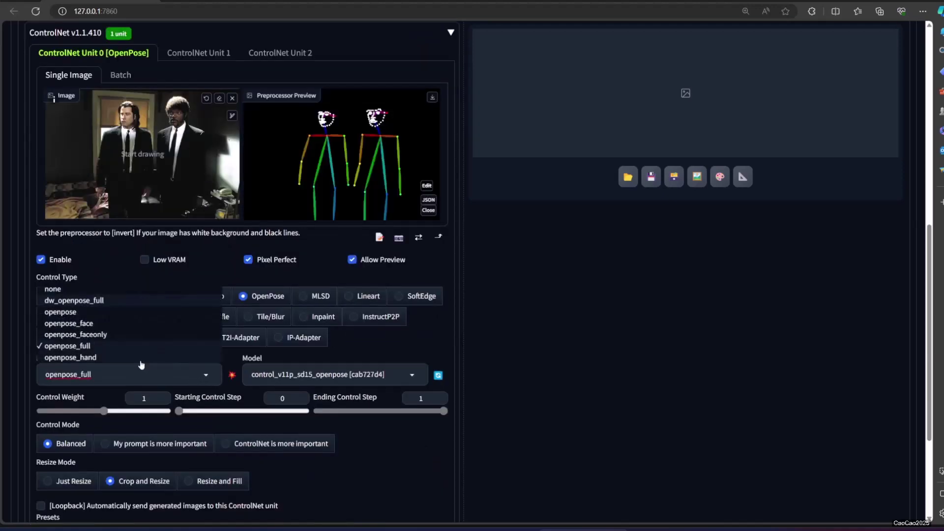
left_click(74, 300)
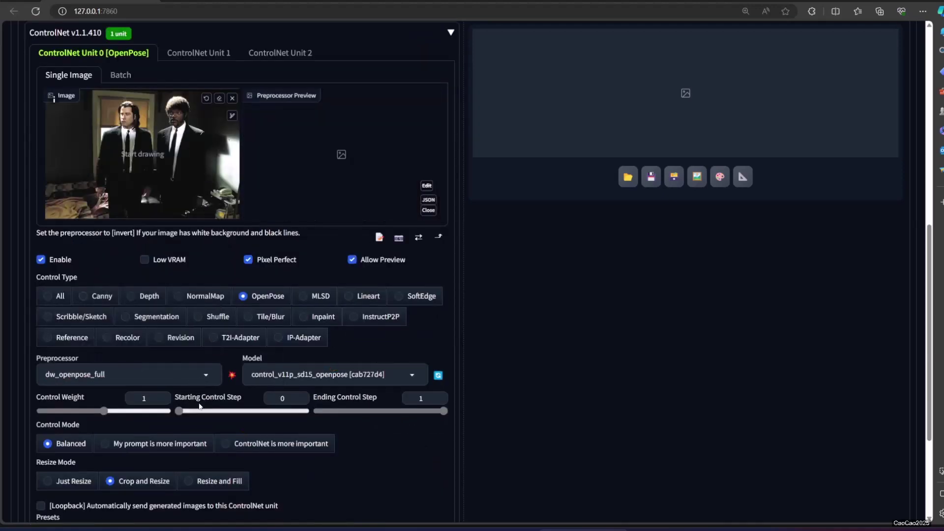
left_click(233, 377)
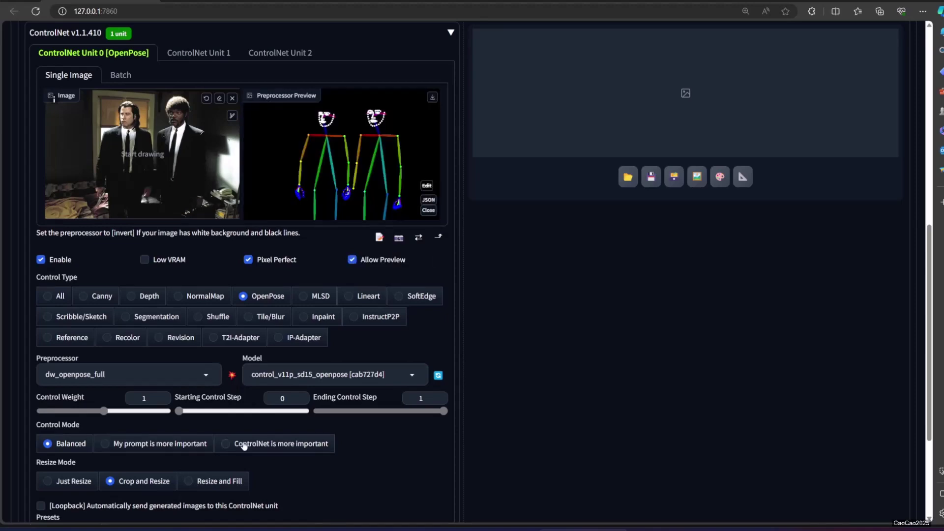
left_click(243, 445)
Step: Enter "masterpiece, high quality," as the prompt
scroll(243, 445, "up", 10)
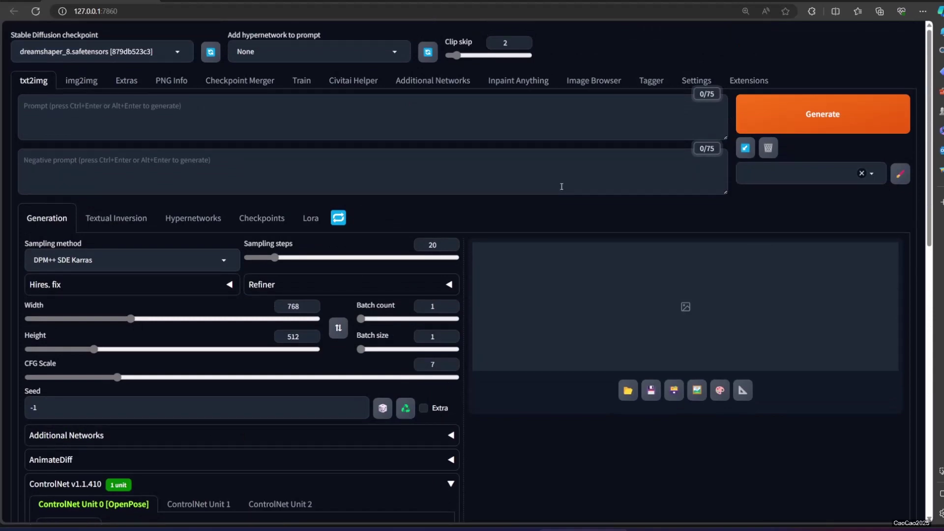
left_click(243, 119)
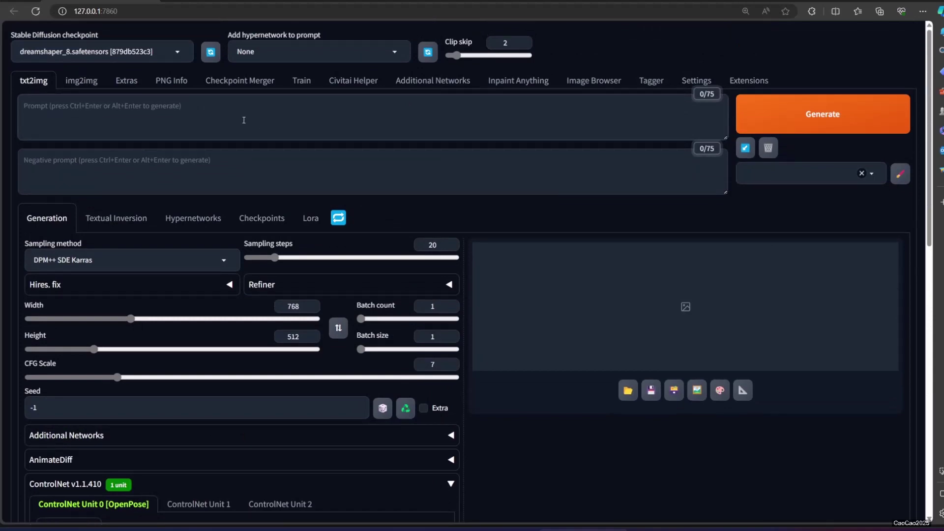
type("master")
key("Tab")
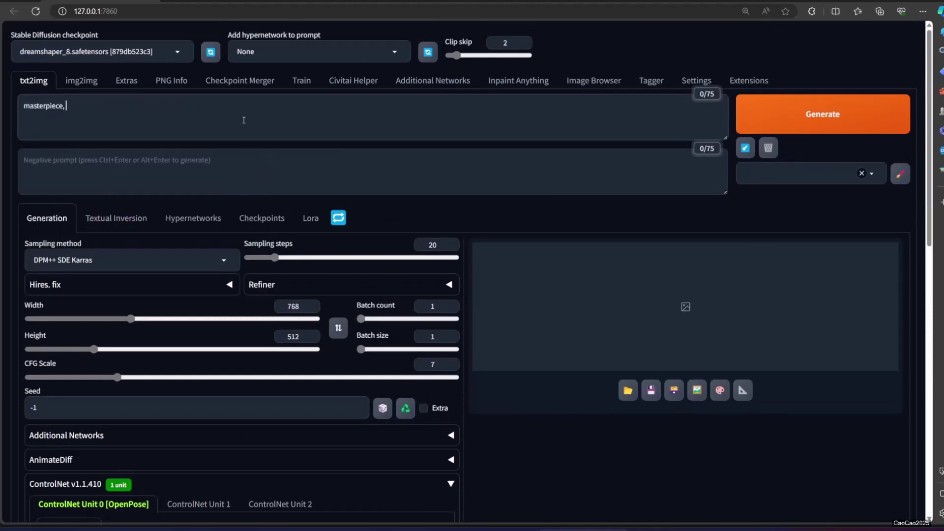
type("hig")
key("Tab")
Step: Enter "worst quality, low quality," as the negative prompt
key("Tab")
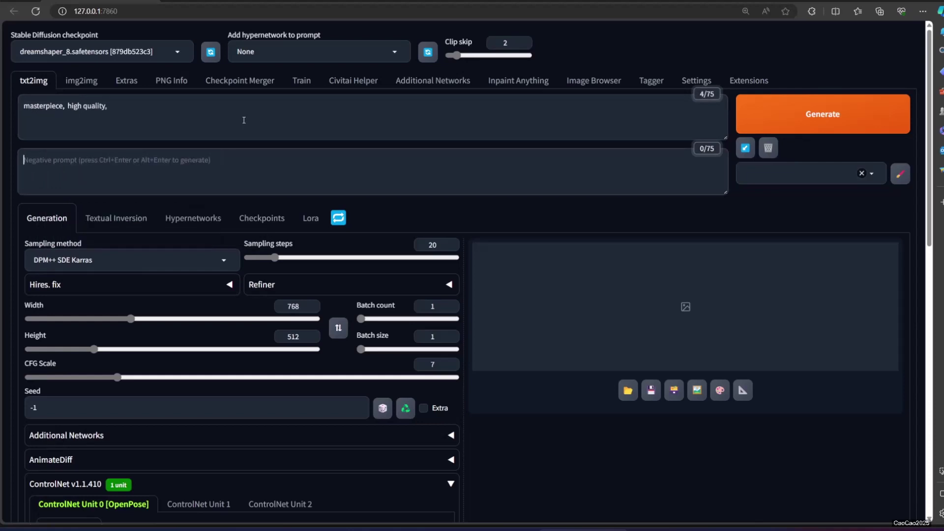
type("wo")
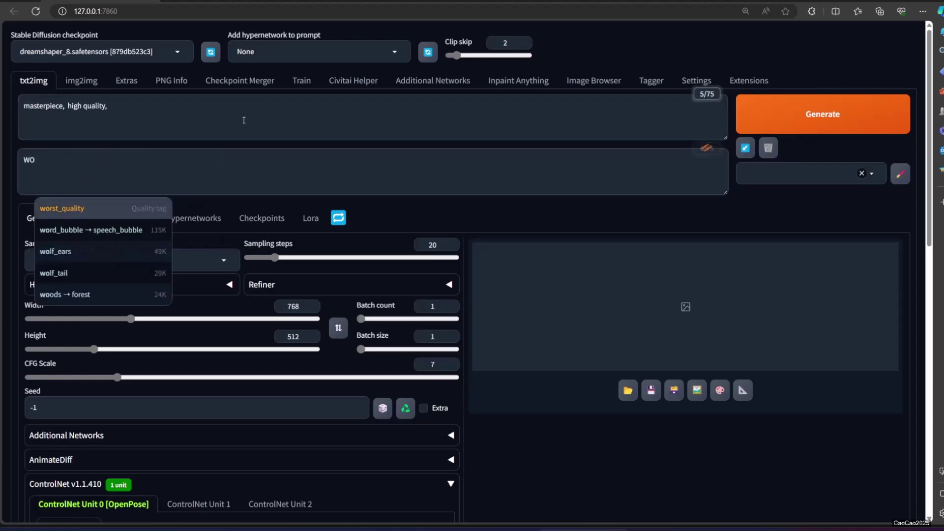
key("Tab")
type("lo")
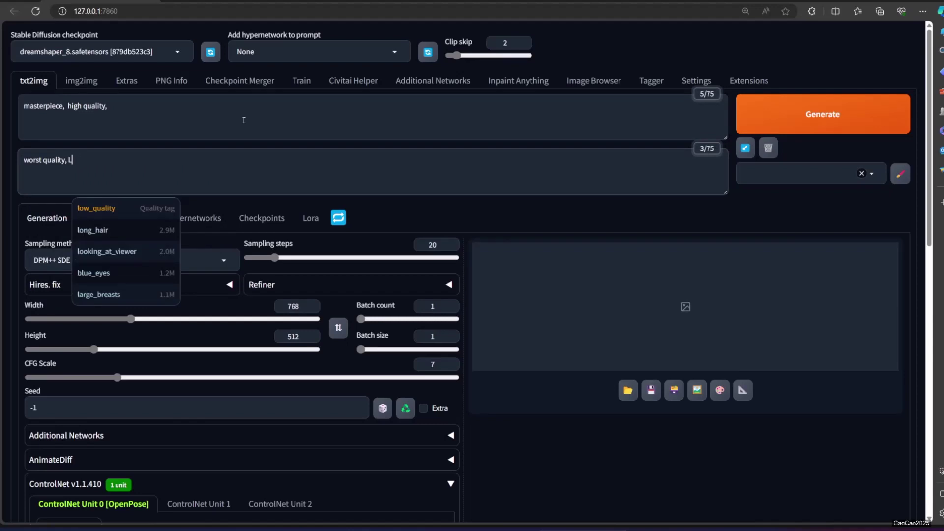
key("Tab")
Step: Add "2mans, in suit," to the end of the positive prompt
left_click(243, 120)
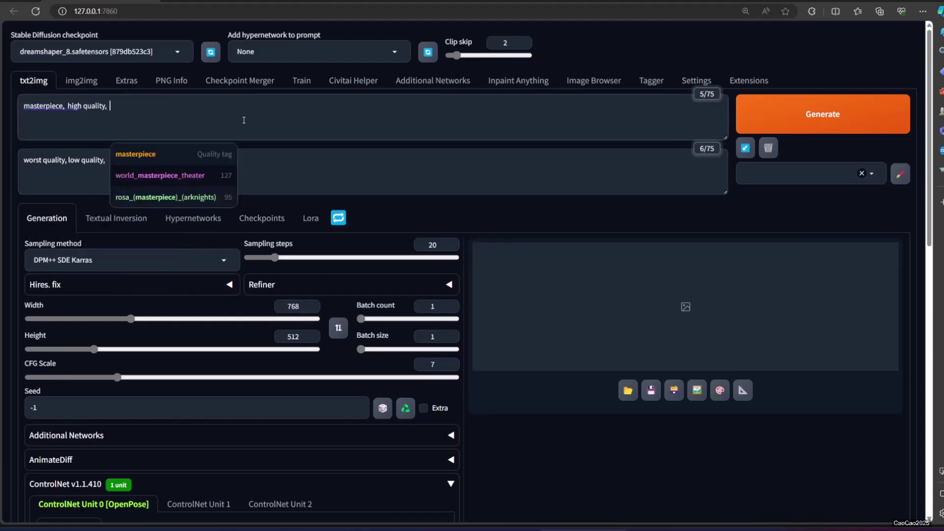
type("2N")
key("BackSpace")
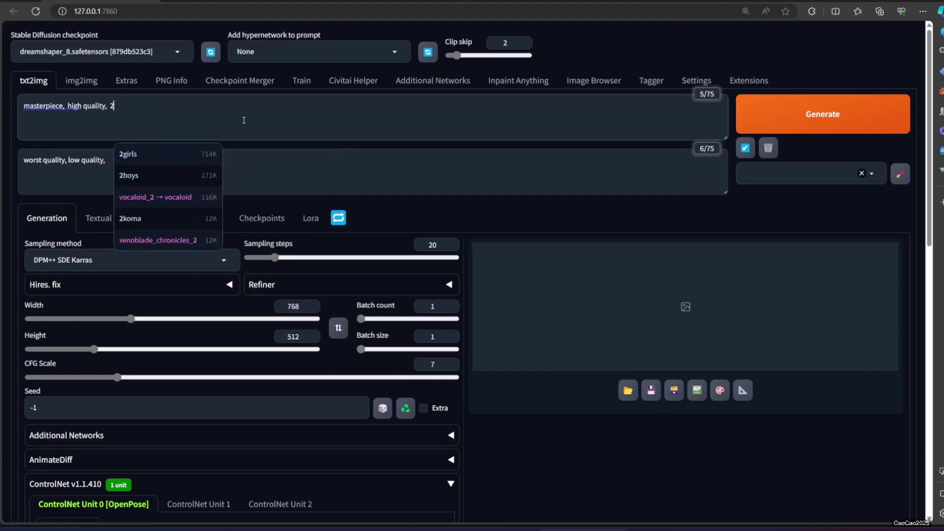
type("mans,")
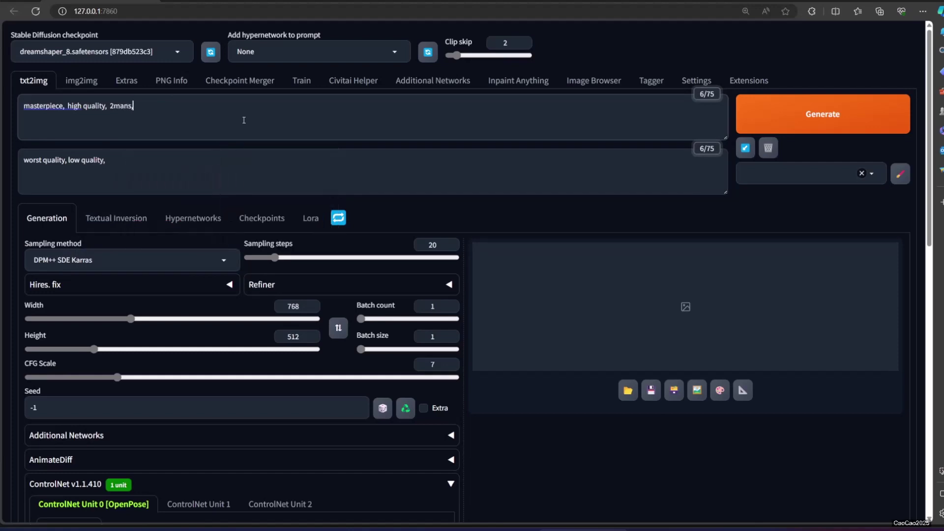
type(" in suit,")
Step: Load the same photo of two men in suits into ControlNet Unit 1
scroll(228, 158, "down", 10)
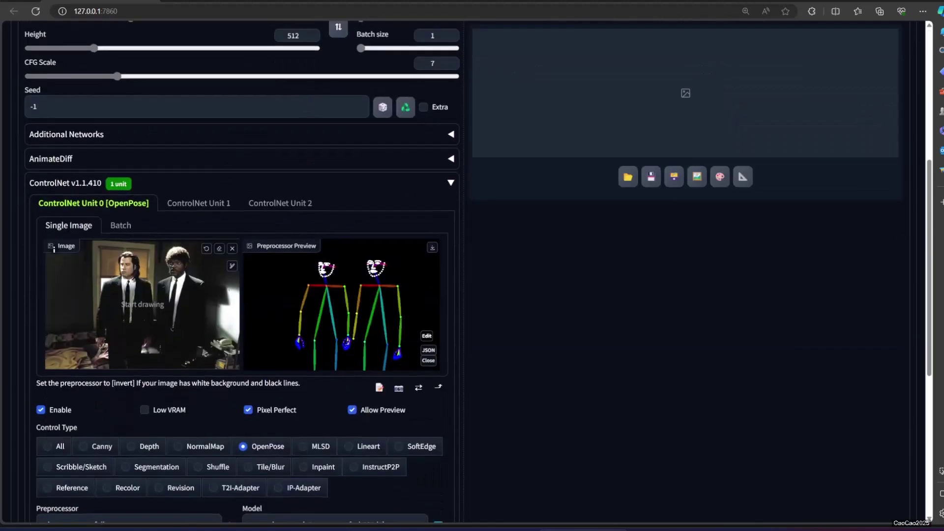
scroll(159, 118, "up", 3)
scroll(158, 118, "up", 1)
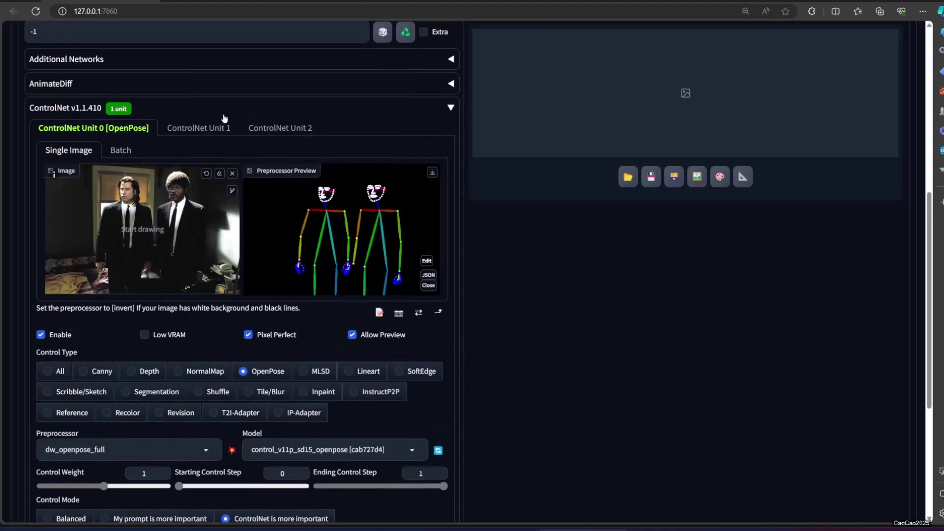
left_click(216, 128)
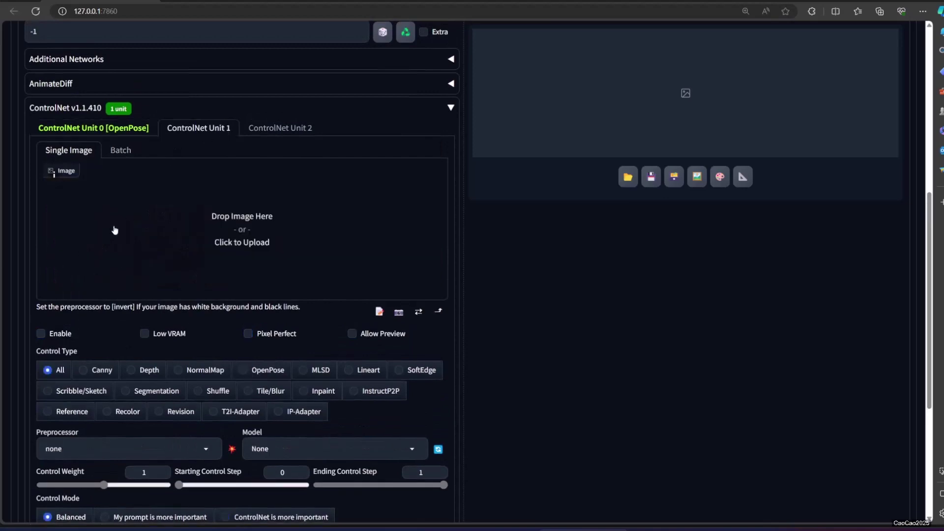
left_click_drag(115, 230, 109, 240)
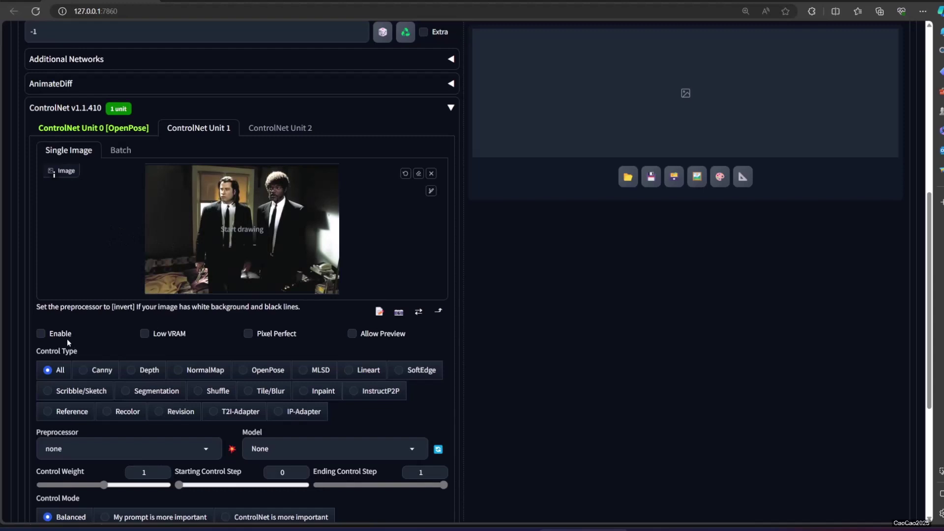
Step: Enable ControlNet Unit 1 with Pixel Perfect and Allow Preview, and set its control type to Canny
left_click(42, 334)
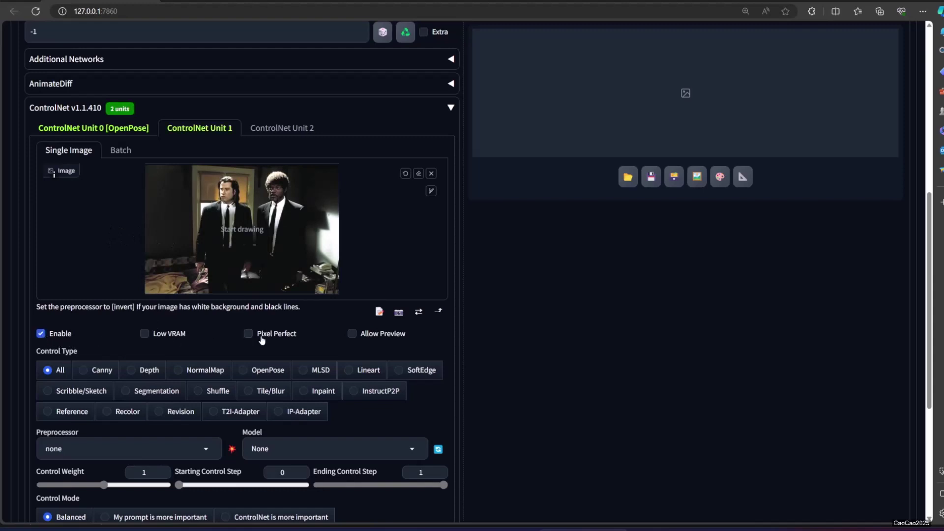
left_click(263, 338)
left_click(351, 333)
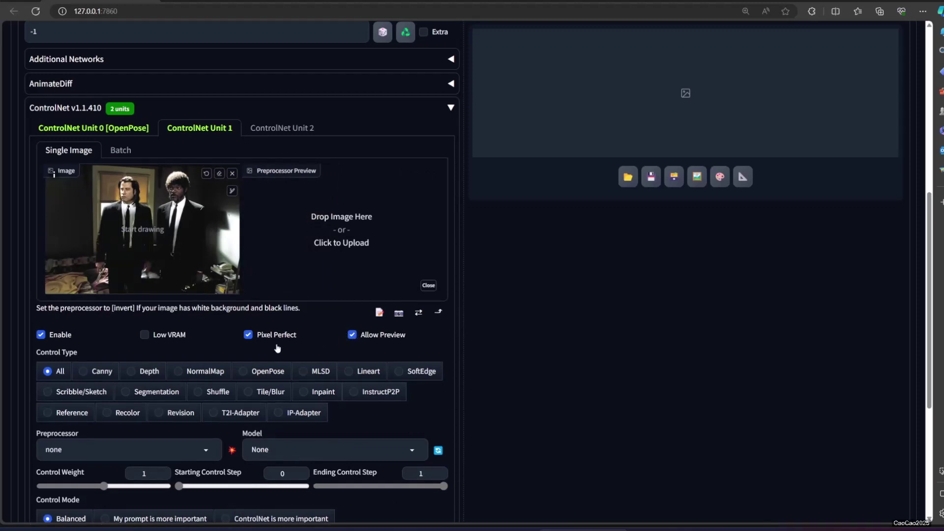
left_click(102, 373)
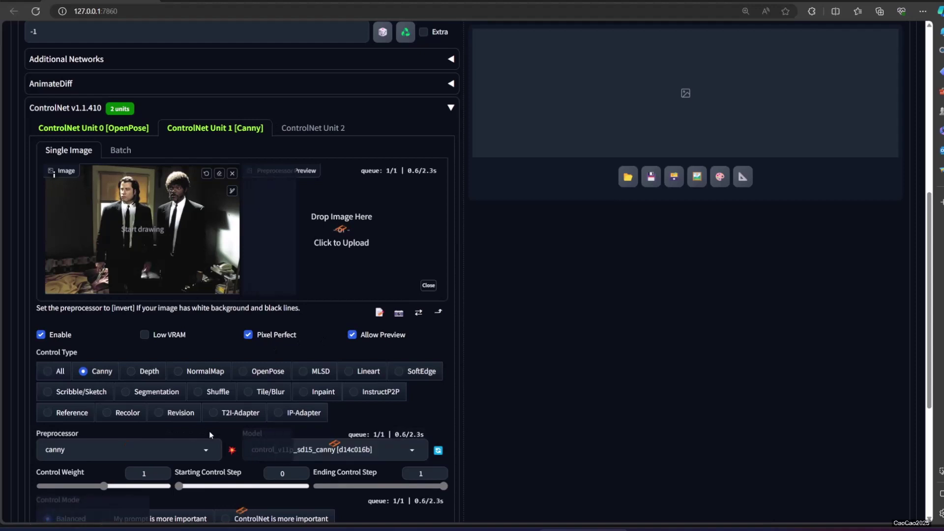
Step: Run the canny preprocessor preview for ControlNet Unit 1 and review the unit's threshold, control mode and resize settings
left_click(232, 452)
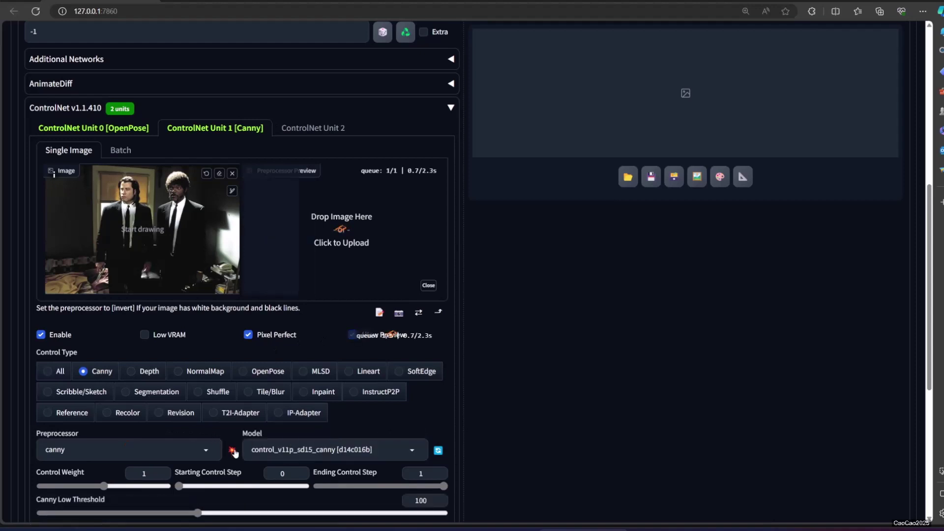
scroll(339, 314, "down", 2)
scroll(339, 313, "down", 1)
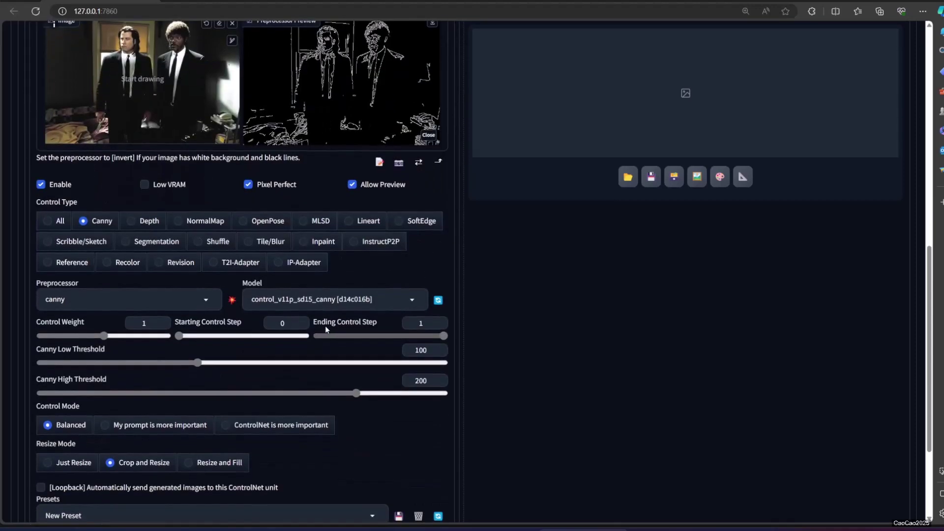
scroll(275, 344, "down", 2)
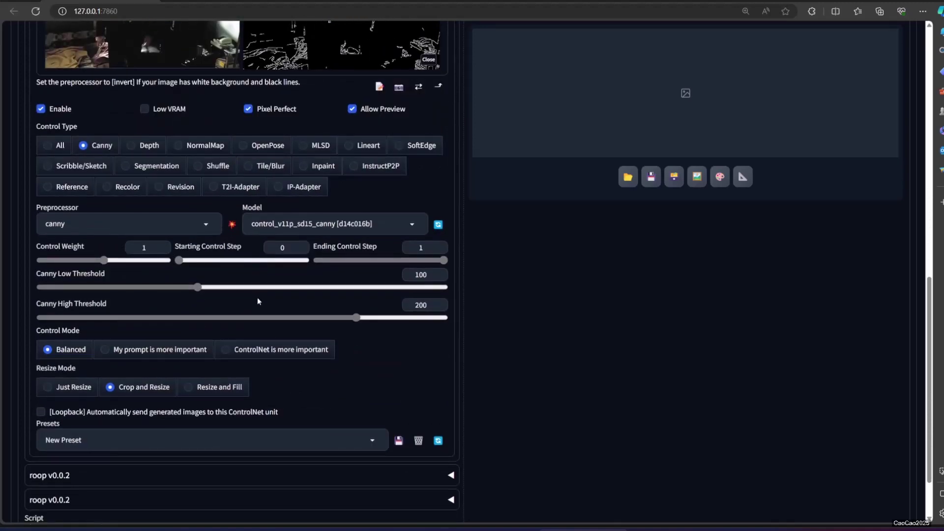
scroll(258, 301, "down", 2)
Step: Generate the image of the two men in suits and view the result enlarged
scroll(258, 301, "up", 5)
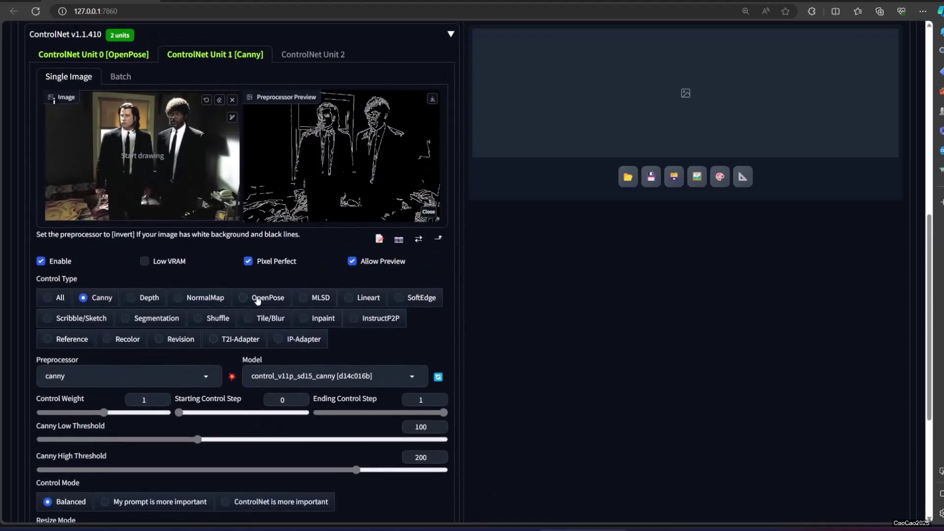
scroll(257, 301, "up", 10)
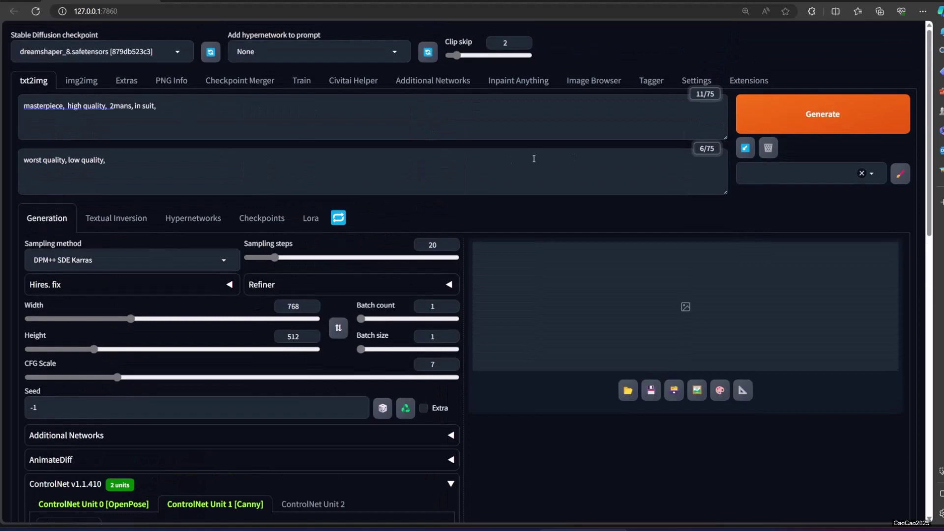
left_click(779, 121)
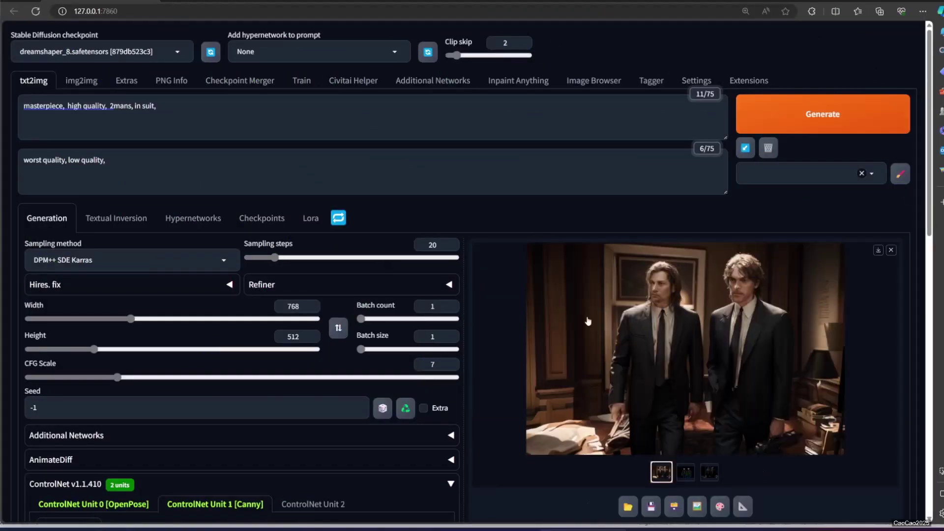
left_click(660, 317)
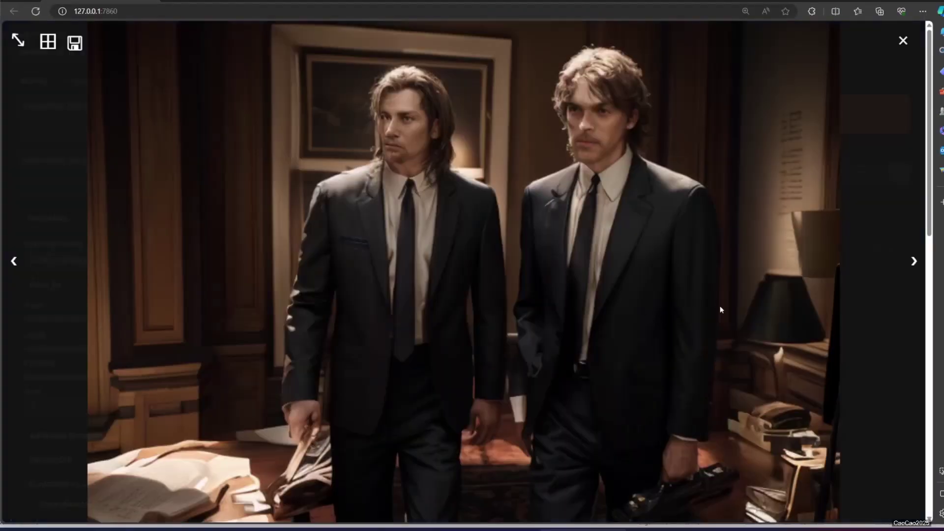
left_click(600, 302)
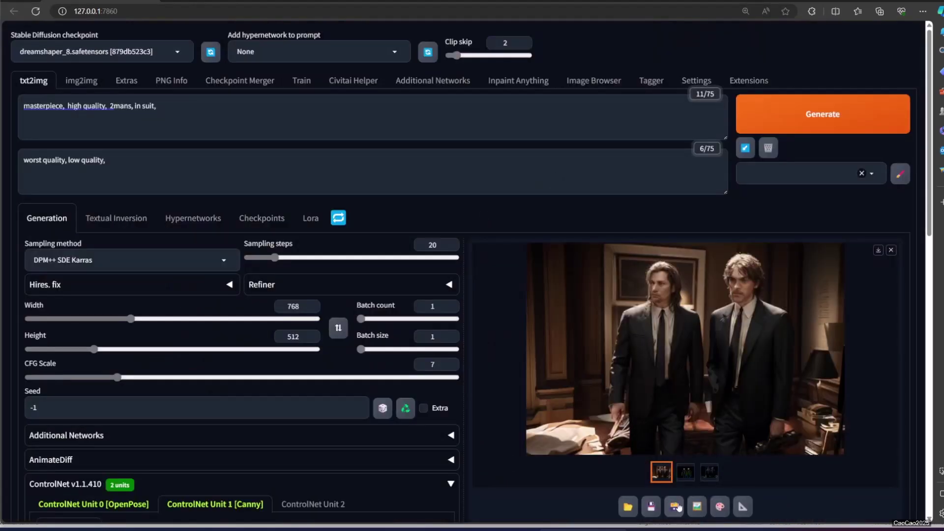
Step: Compare the generated image of the two men with its OpenPose and Canny maps
left_click(685, 472)
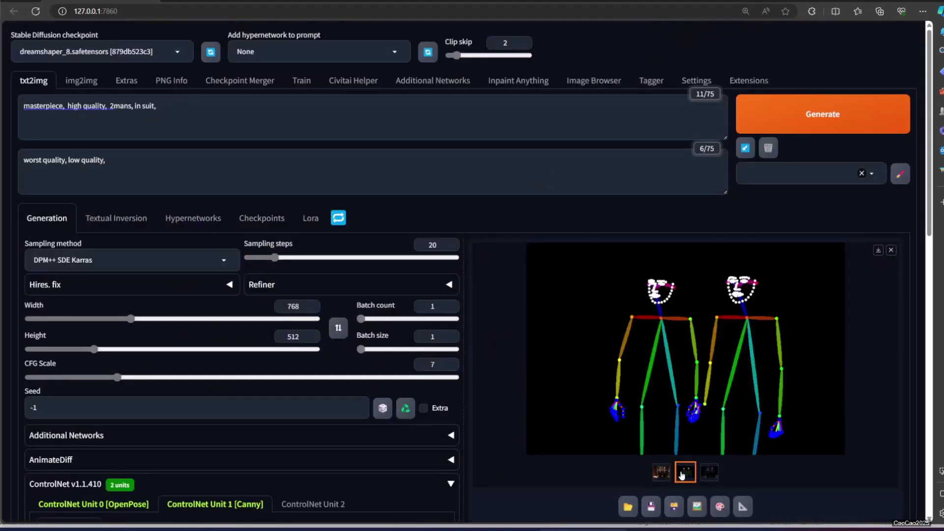
left_click(709, 472)
left_click(662, 472)
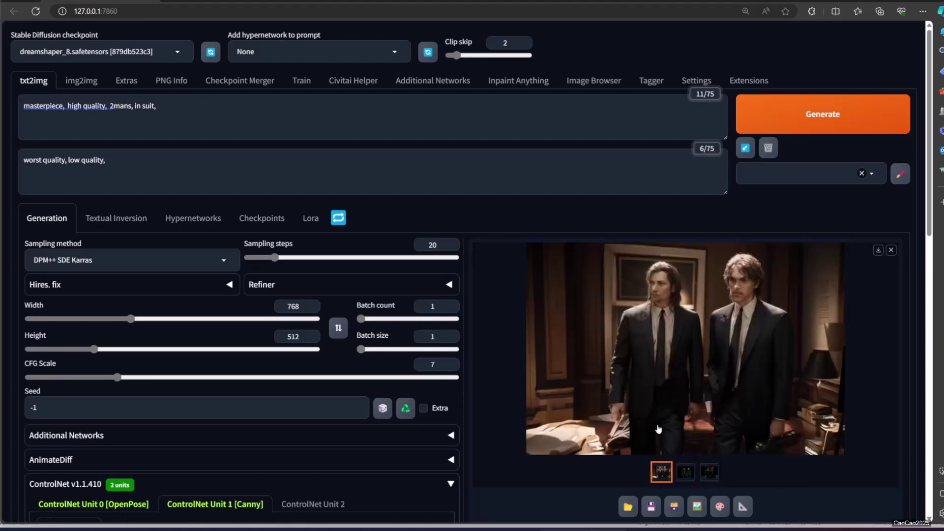
left_click(663, 375)
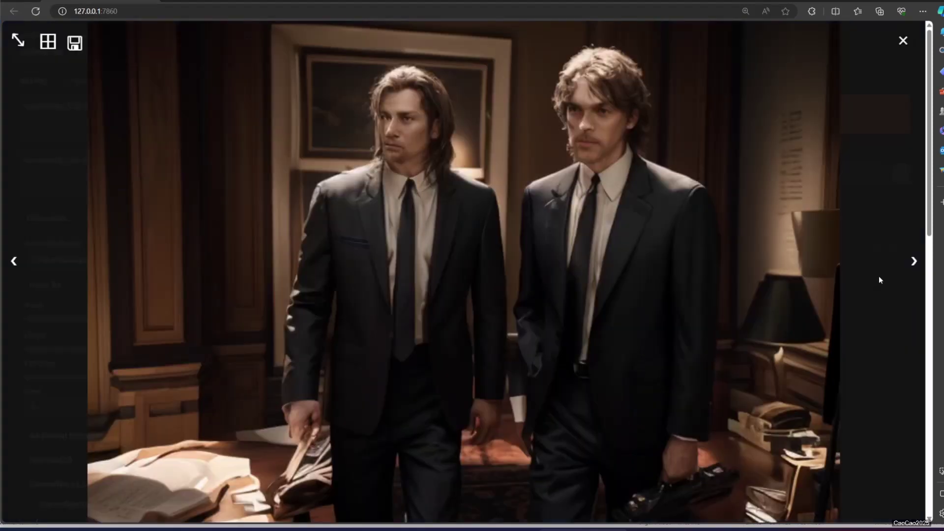
left_click(911, 261)
left_click(911, 262)
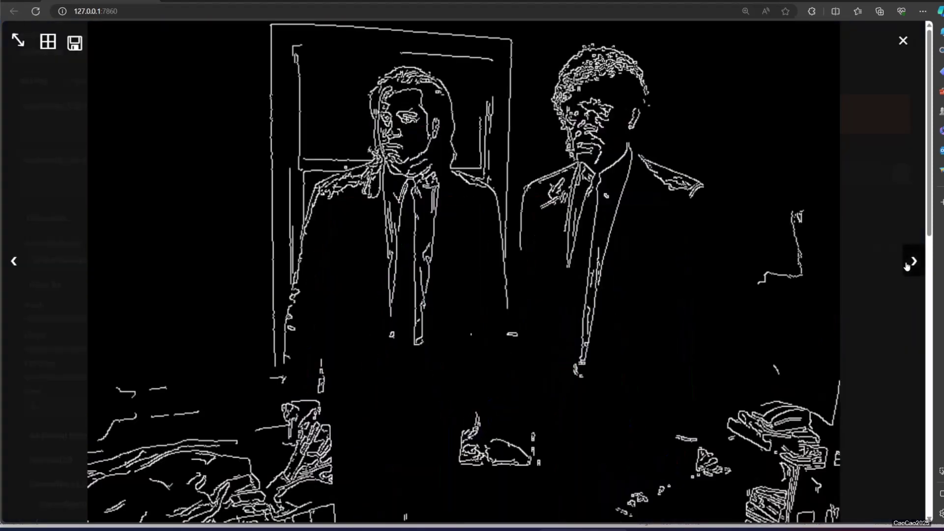
left_click(806, 276)
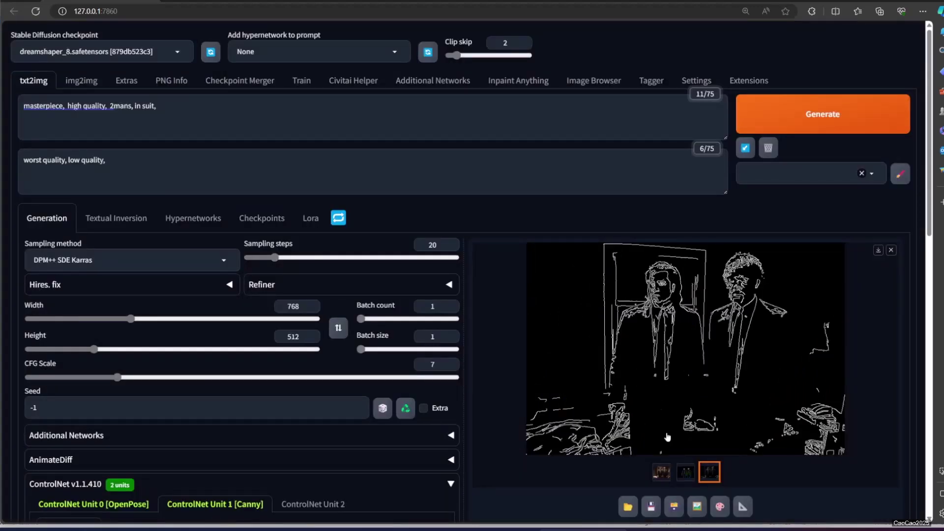
left_click(663, 472)
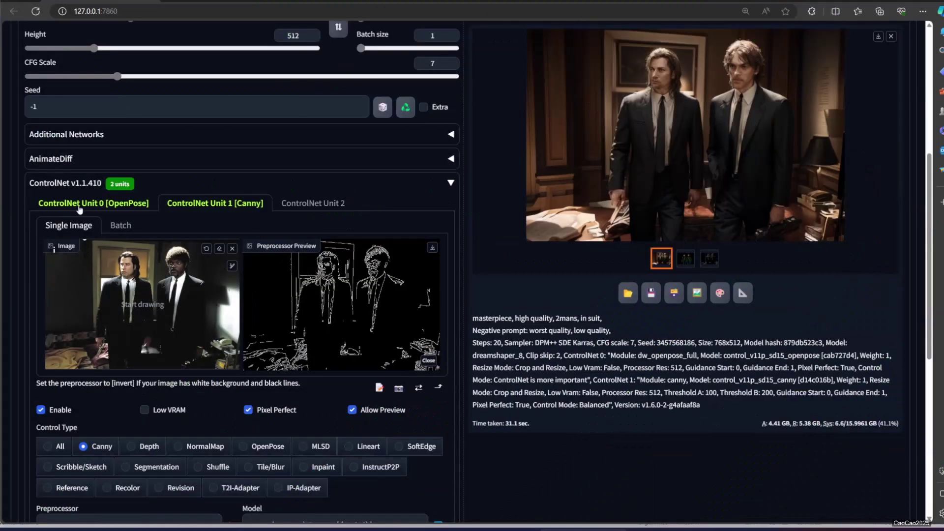
Step: Replace the ControlNet Unit 0 photo with the man on the bench and run the dw_openpose_full preprocessor preview
left_click(81, 204)
scroll(201, 311, "down", 2)
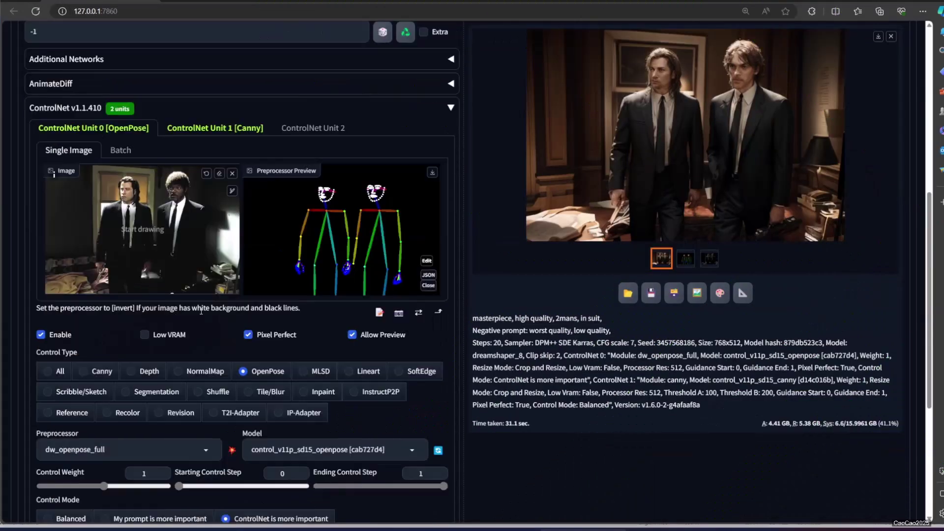
left_click(232, 173)
left_click_drag(232, 177, 166, 254)
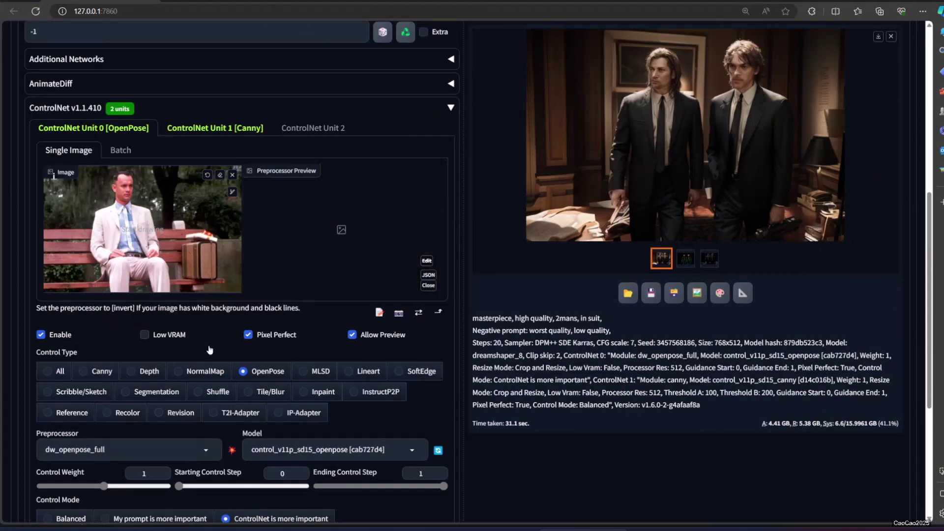
left_click(232, 451)
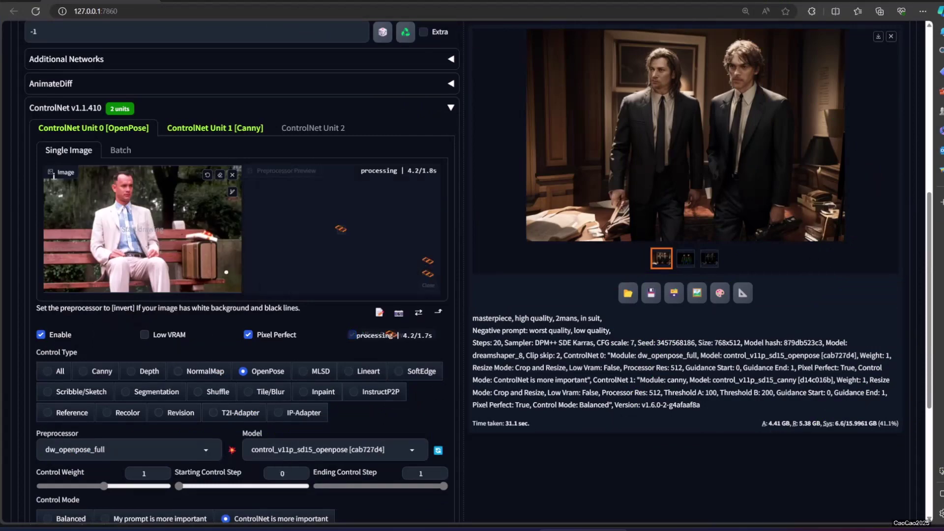
scroll(191, 339, "down", 5)
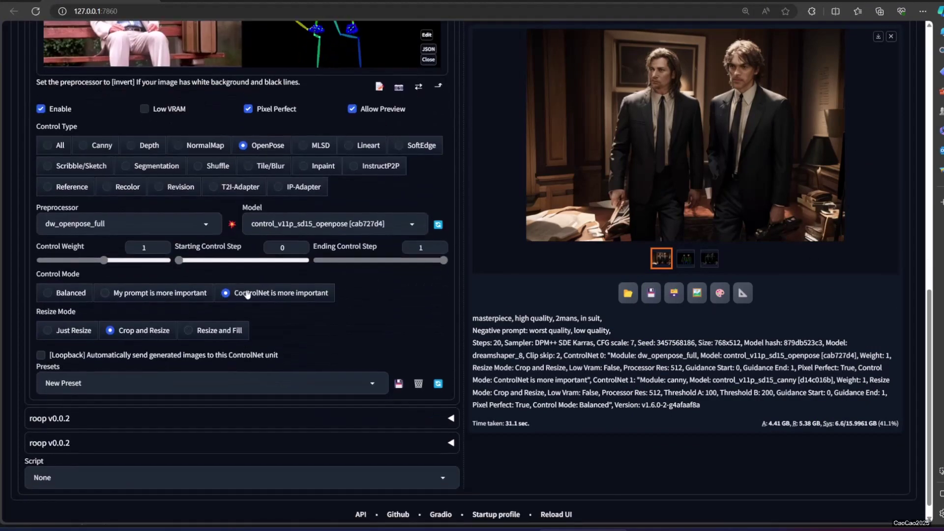
scroll(247, 294, "up", 9)
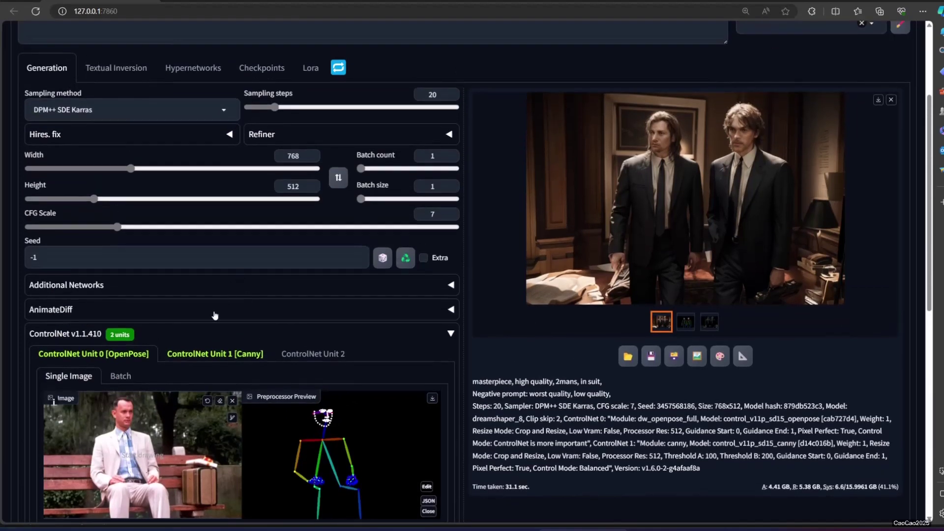
Step: Replace the ControlNet Unit 1 photo with the same man on the bench and preview its canny edges
left_click(201, 355)
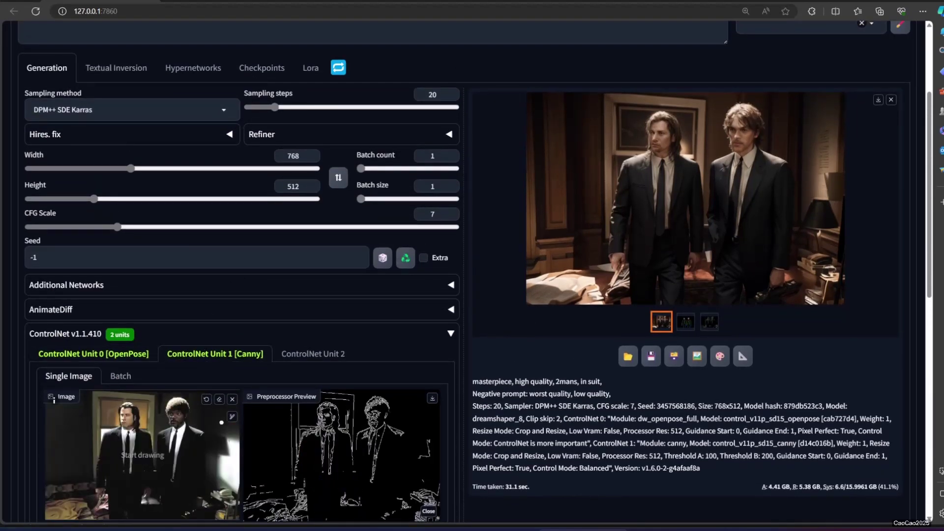
left_click(232, 398)
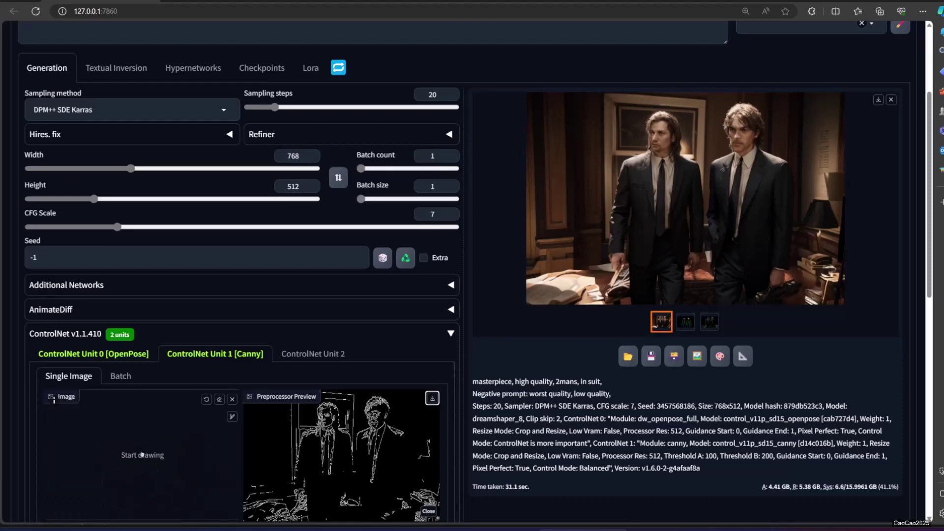
left_click_drag(236, 407, 143, 442)
scroll(241, 423, "down", 3)
scroll(241, 427, "down", 2)
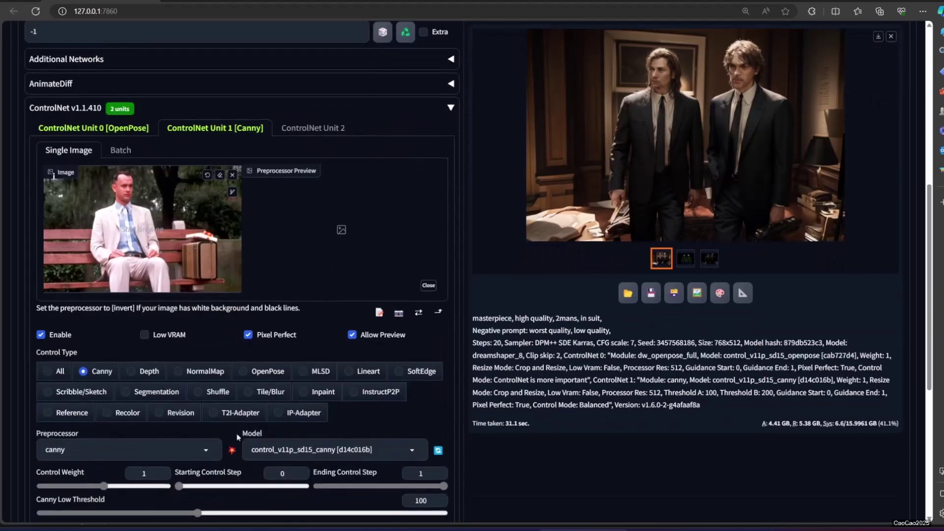
Step: Set the control mode of ControlNet Unit 1 to "ControlNet is more important"
scroll(228, 449, "down", 4)
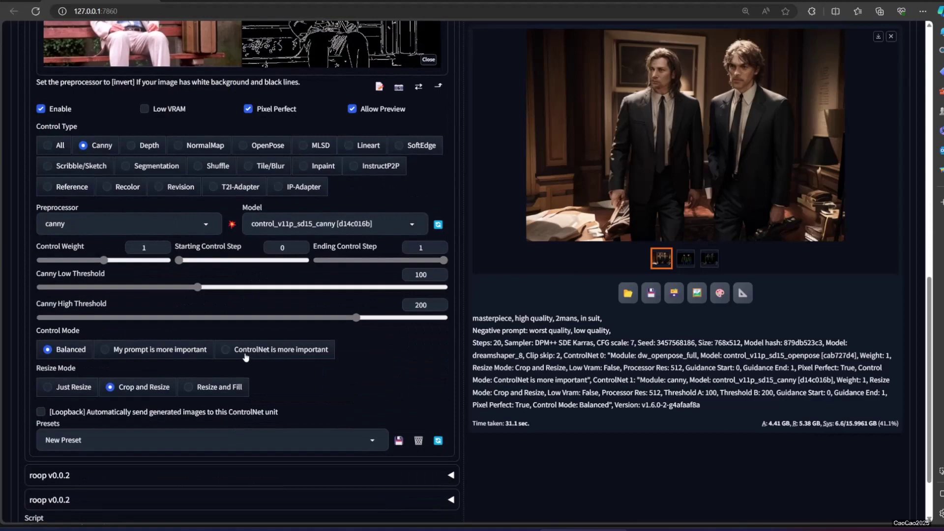
left_click(245, 356)
scroll(245, 359, "up", 5)
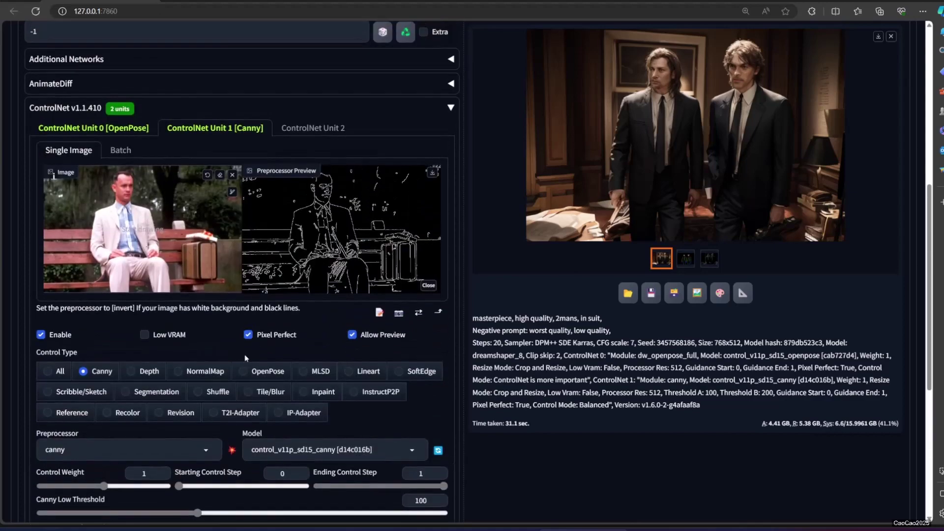
Step: Add "ugly, disfigured," to the negative prompt and change the positive prompt's ending to "1mans, in white suit,"
scroll(521, 321, "up", 8)
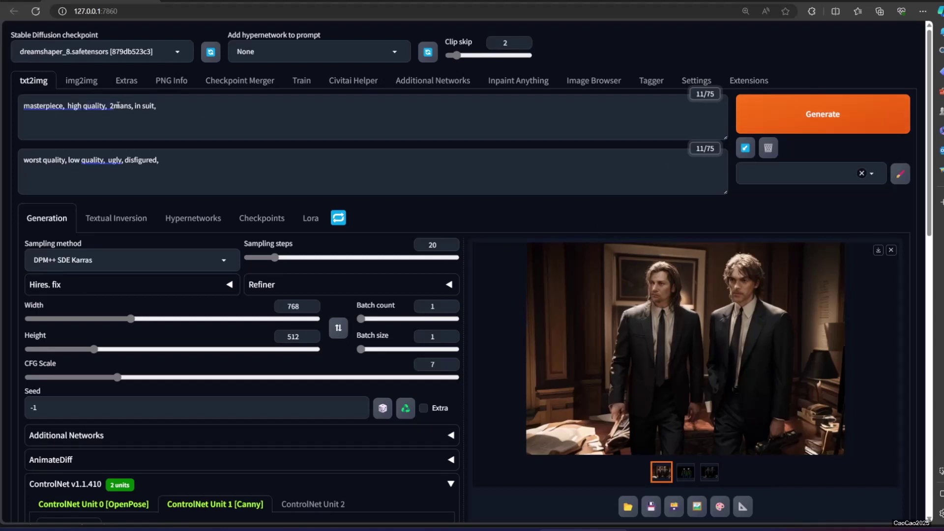
left_click(113, 105)
key("BackSpace")
type("1")
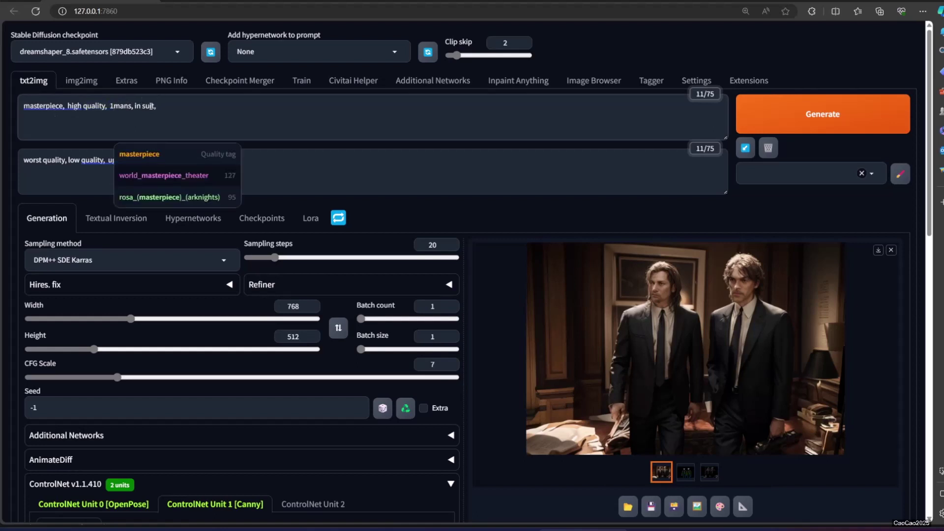
left_click(146, 106)
type("white")
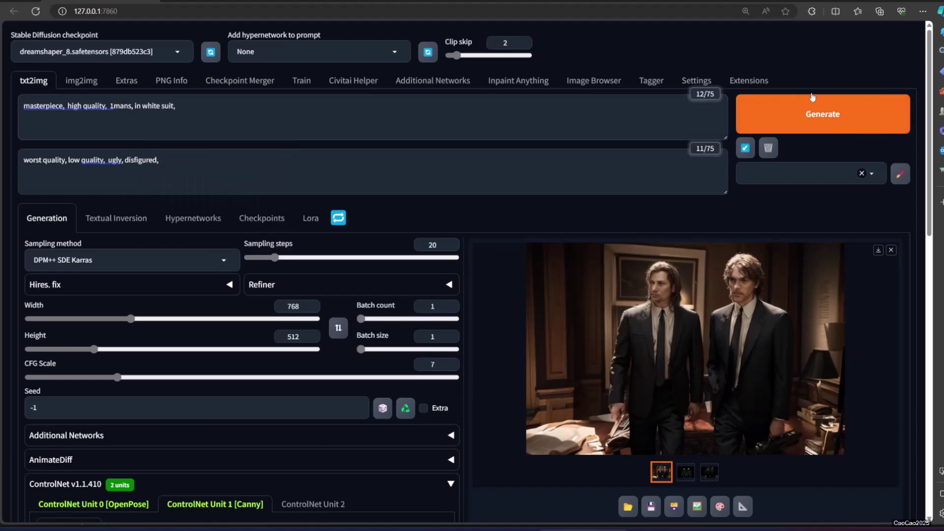
Step: Generate the image of the man in a white suit and compare it enlarged with its control maps
left_click(822, 114)
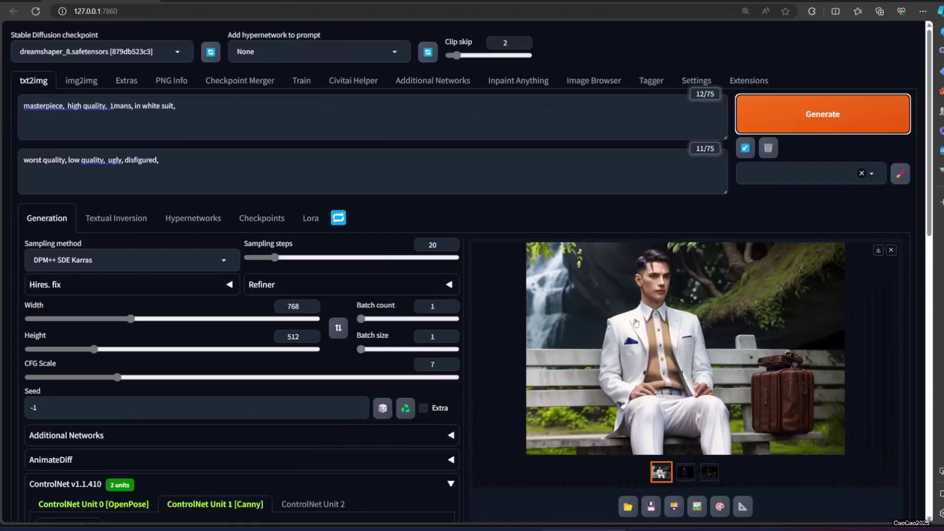
left_click(639, 302)
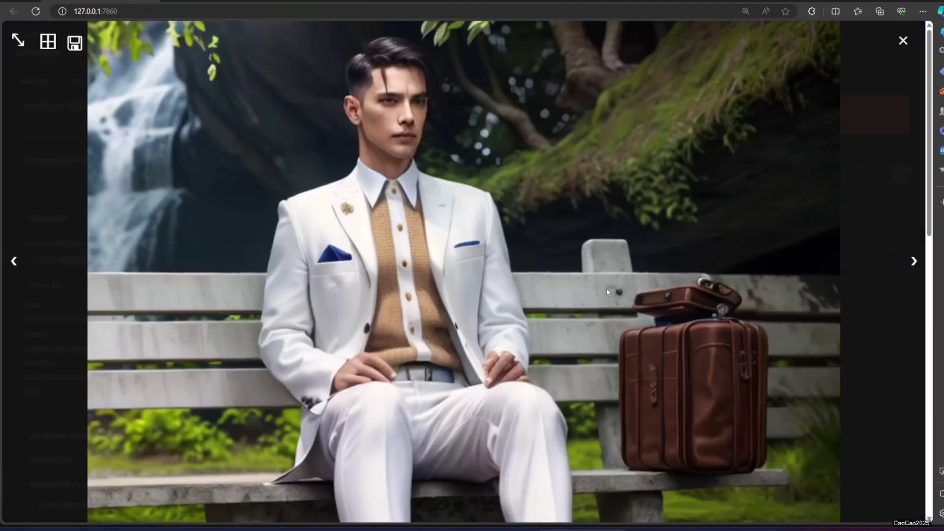
left_click(903, 269)
left_click(903, 269)
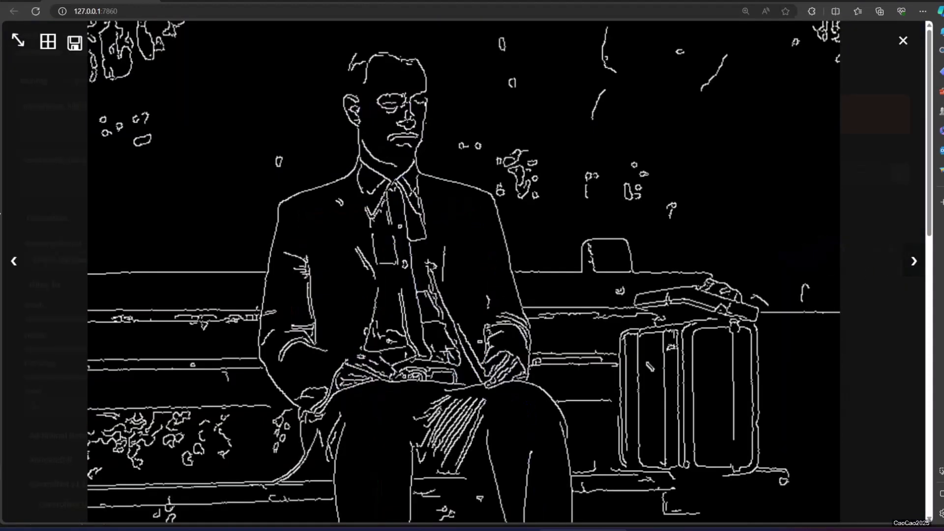
left_click(20, 264)
left_click(22, 266)
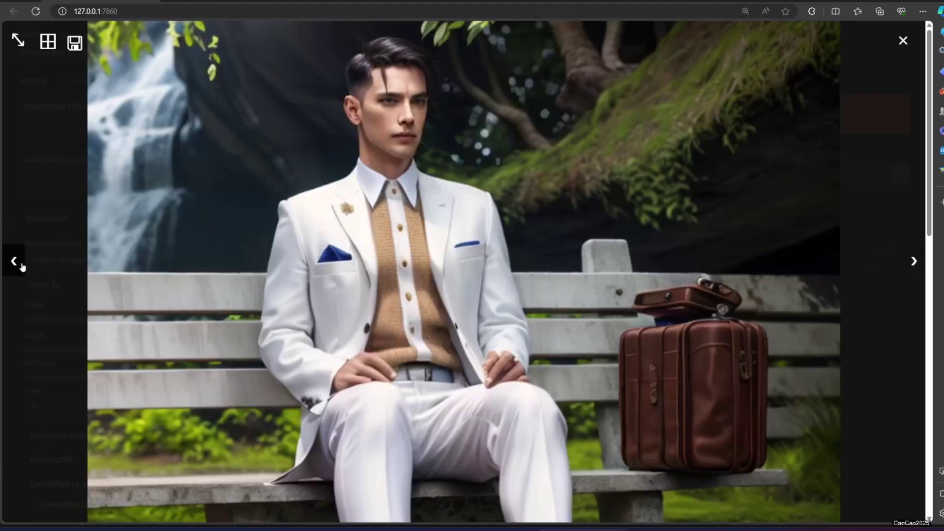
left_click(91, 246)
Step: Load the photo of the seated woman into ControlNet Unit 0 and run the OpenPose preprocessor preview
scroll(231, 405, "down", 9)
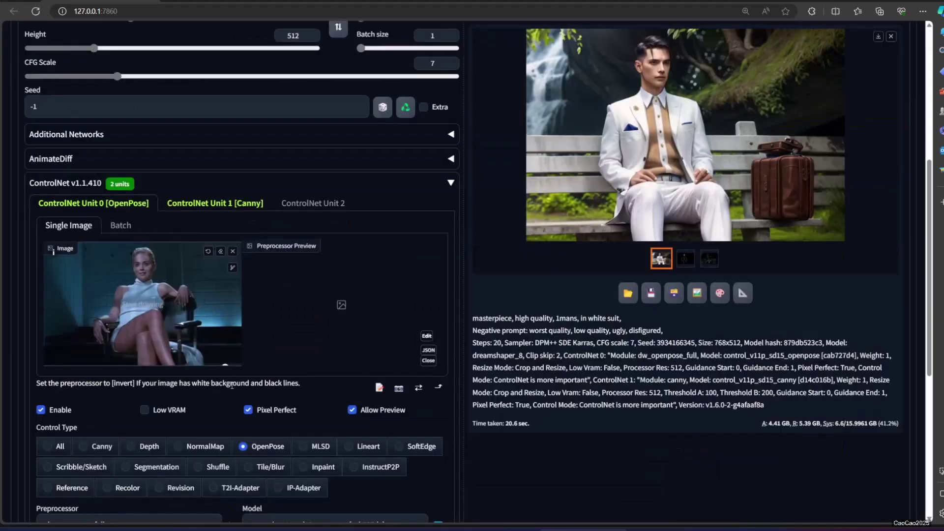
left_click(231, 375)
scroll(231, 375, "up", 2)
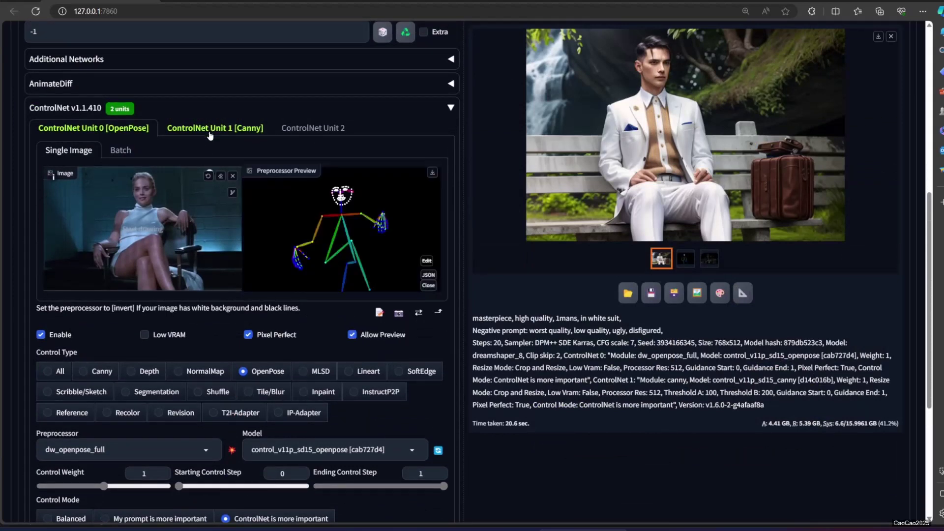
Step: Load the same photo of the seated woman into ControlNet Unit 1 and set its control type to Lineart
left_click(209, 131)
scroll(193, 311, "down", 2)
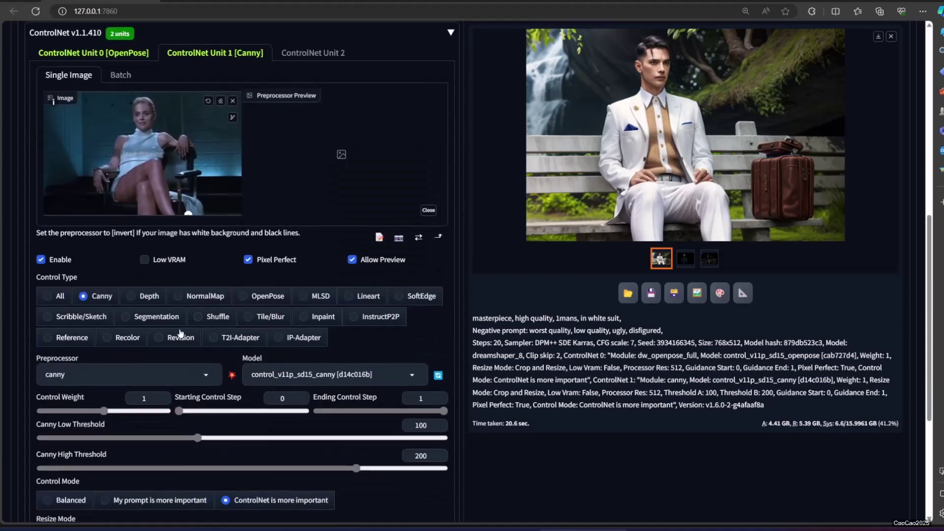
left_click(350, 296)
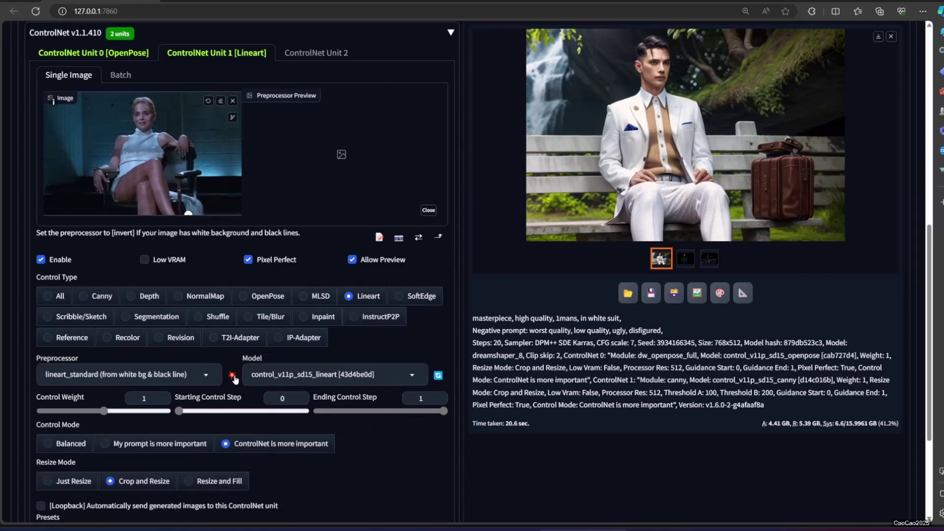
Step: Run the Lineart preprocessor preview in ControlNet Unit 1 and change the positive prompt's ending to "female, sitting, sexy,"
left_click(233, 377)
scroll(356, 317, "up", 4)
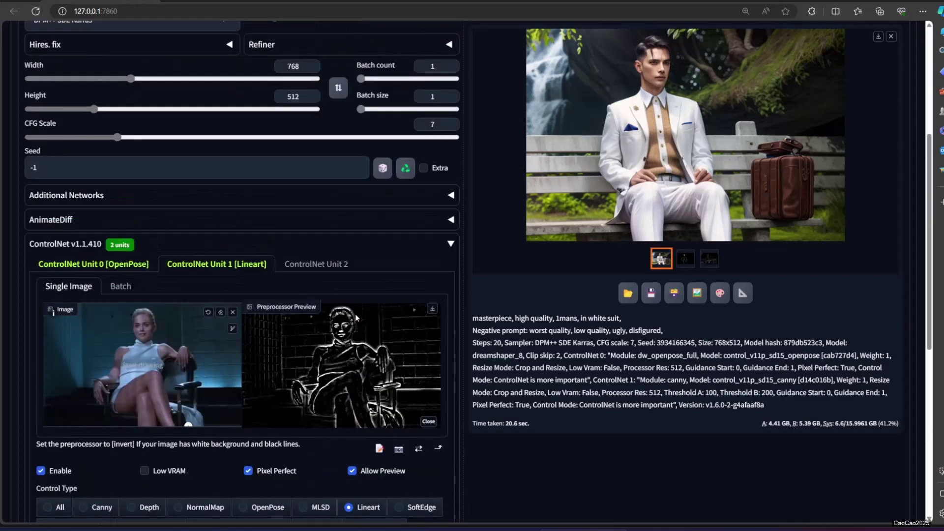
scroll(356, 318, "up", 5)
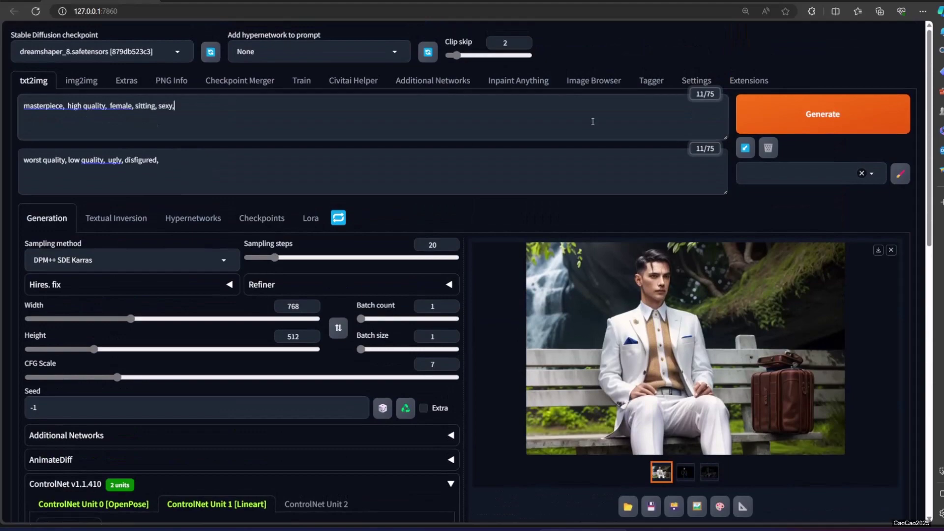
Step: Generate the image of the seated woman and compare it enlarged with its OpenPose and Lineart control maps
left_click(782, 123)
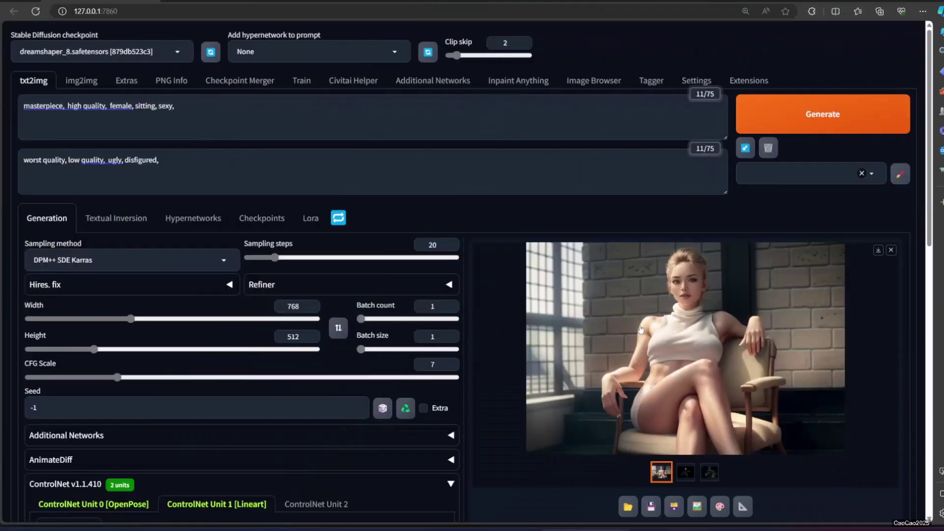
left_click(641, 328)
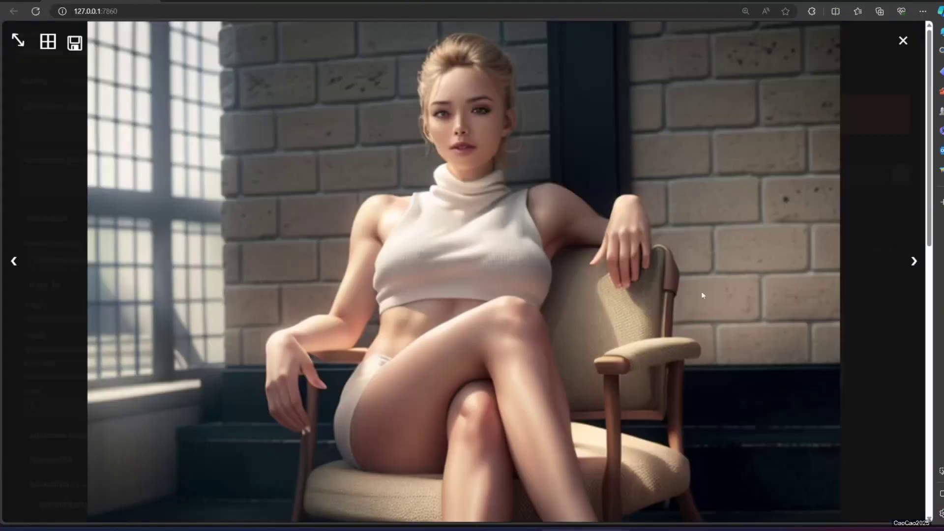
left_click(912, 263)
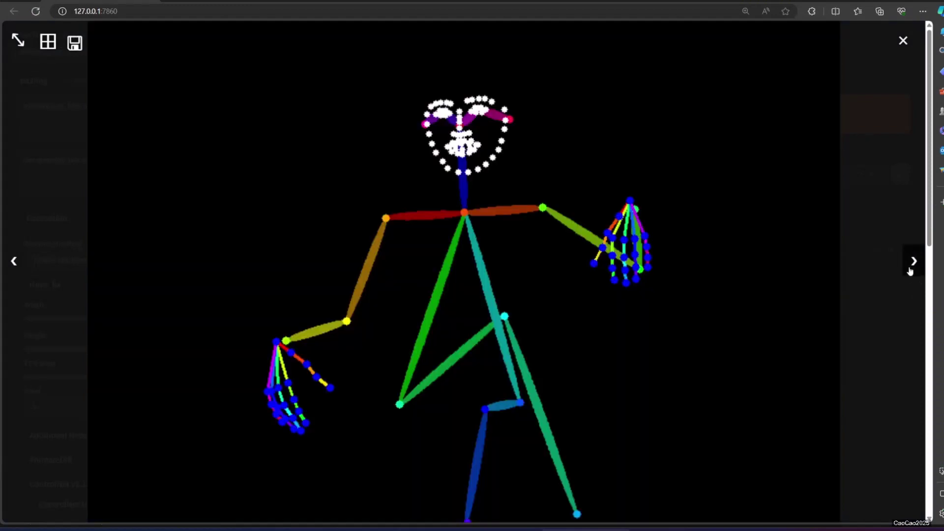
left_click(911, 268)
left_click(17, 263)
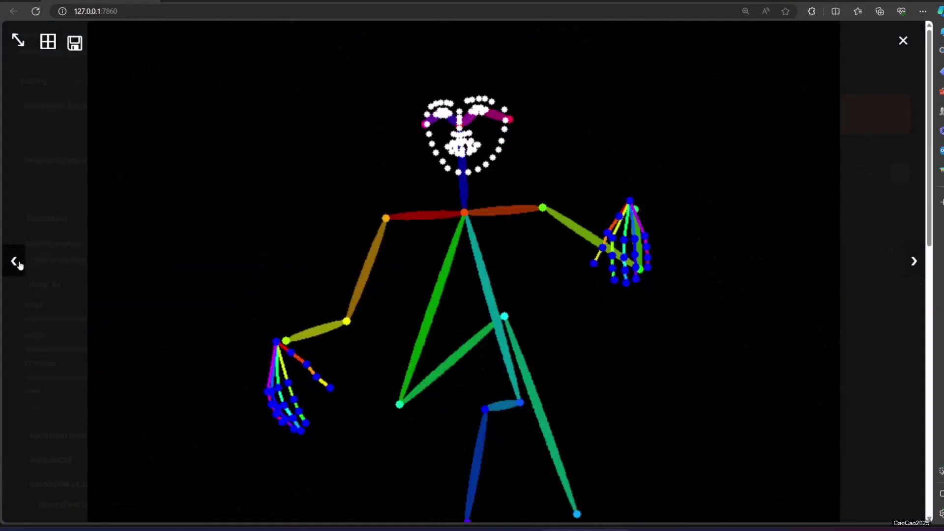
left_click(18, 263)
left_click(580, 277)
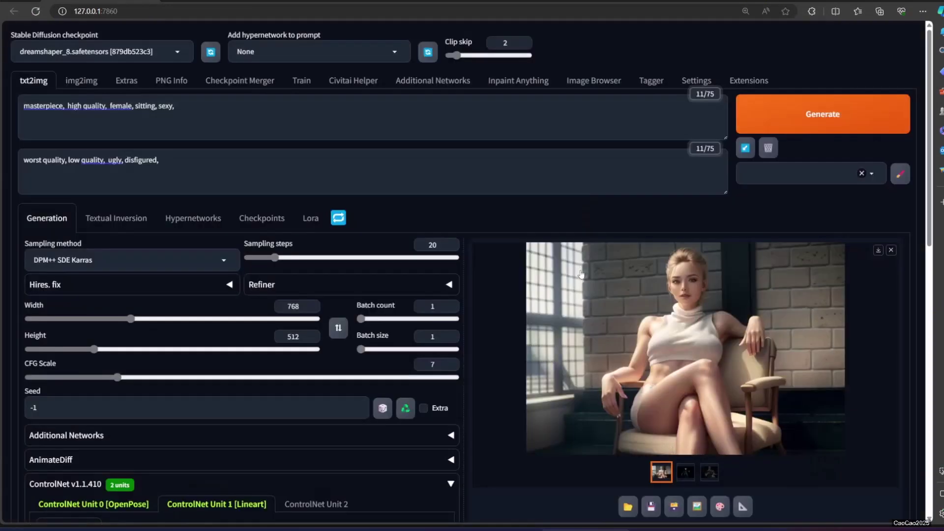
Step: Replace Unit 1's image with the photo of the person in the yellow robe and preview it with the lineart_realistic preprocessor
scroll(259, 285, "down", 5)
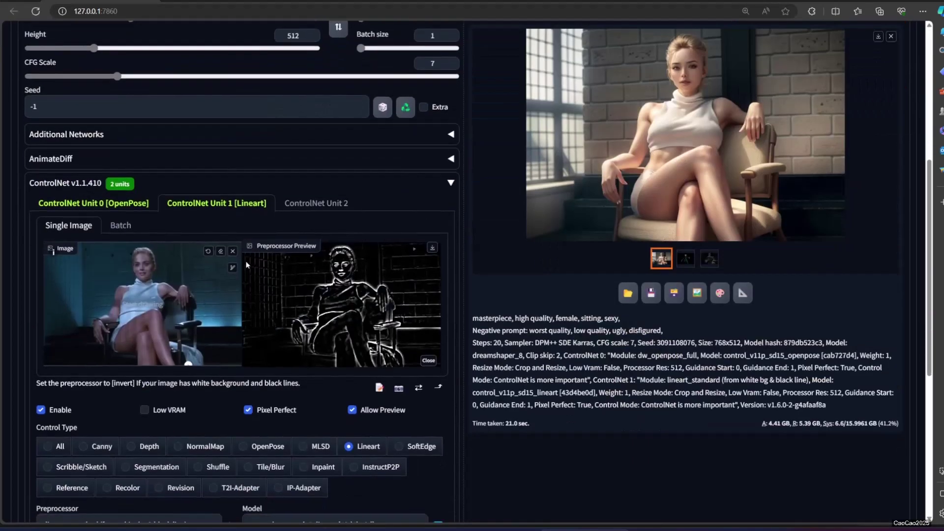
left_click(233, 252)
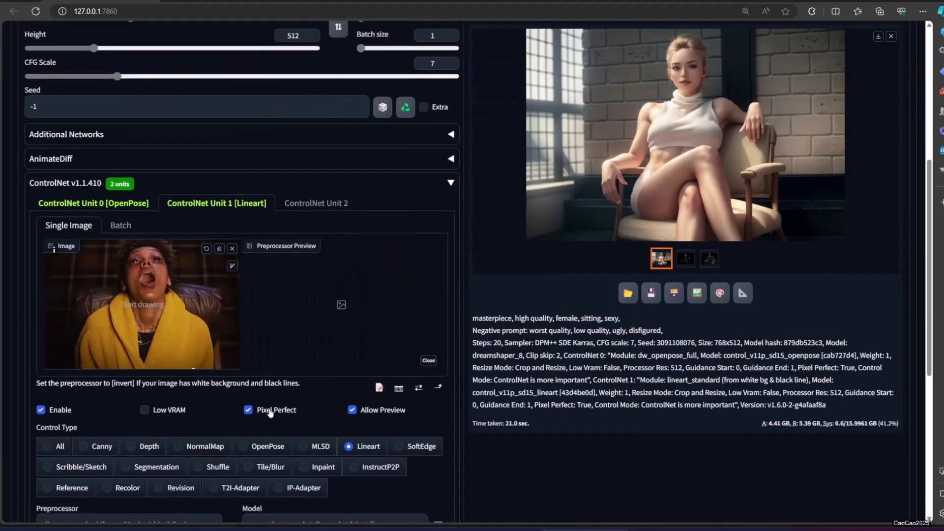
scroll(235, 449, "down", 2)
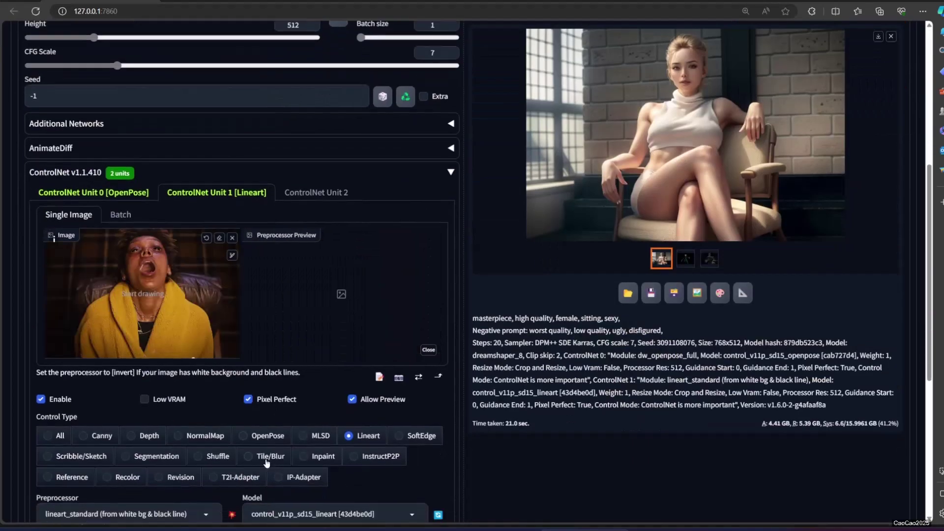
left_click(232, 449)
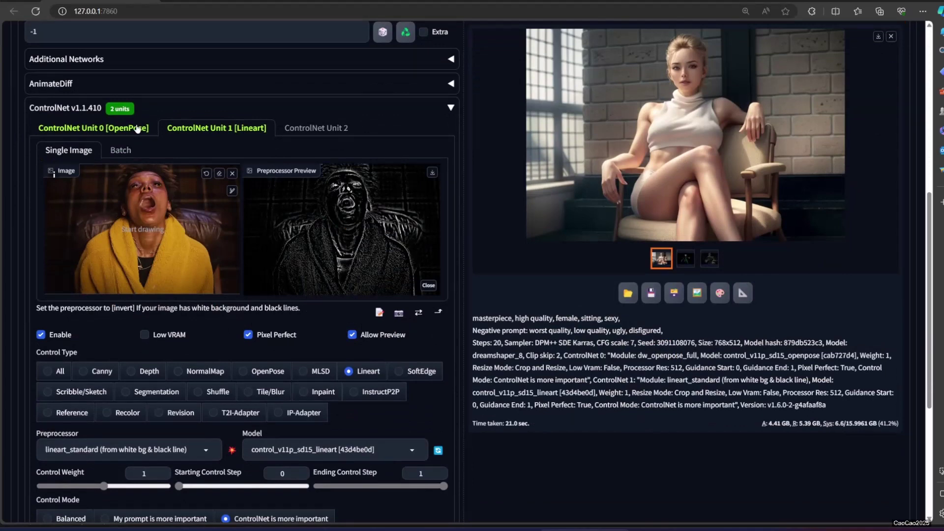
left_click(122, 447)
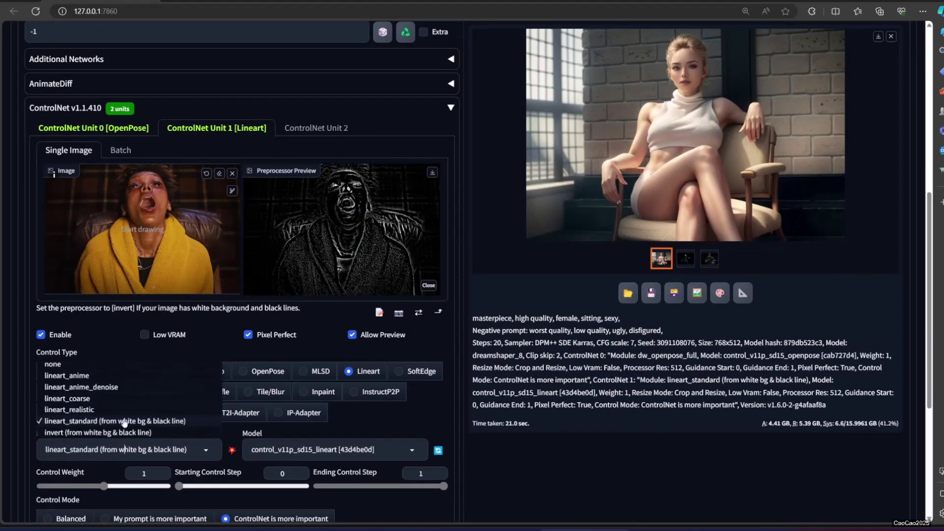
left_click(109, 411)
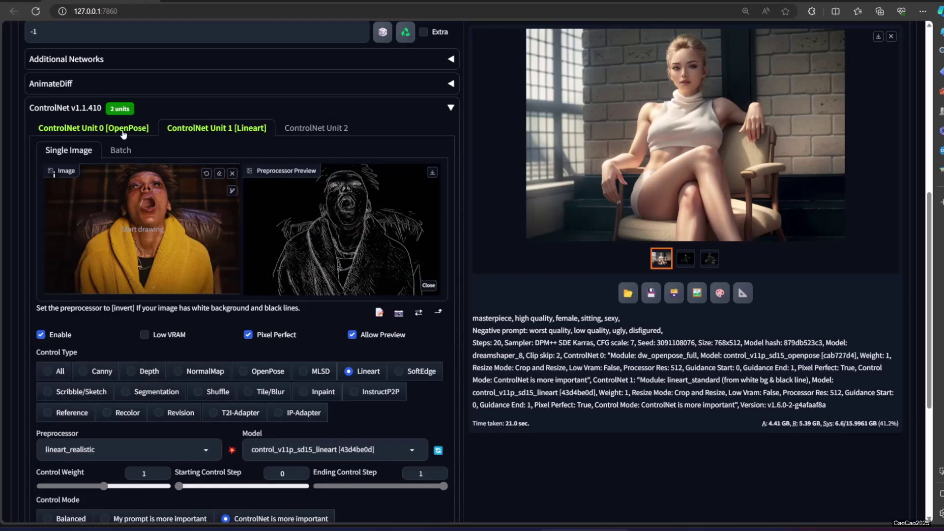
Step: Load the same yellow robe photo into ControlNet Unit 0 and run the dw_openpose_full preprocessor preview
left_click(120, 129)
left_click(231, 175)
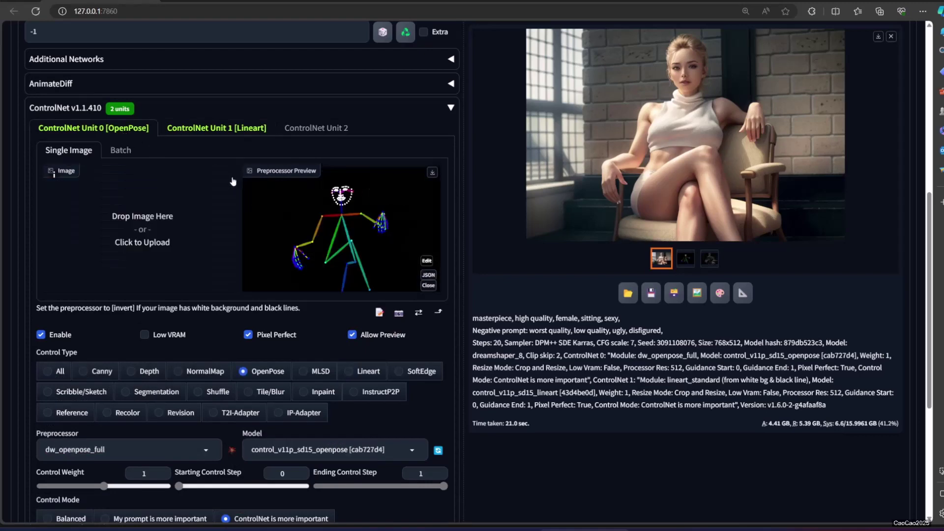
key("ctrl+v")
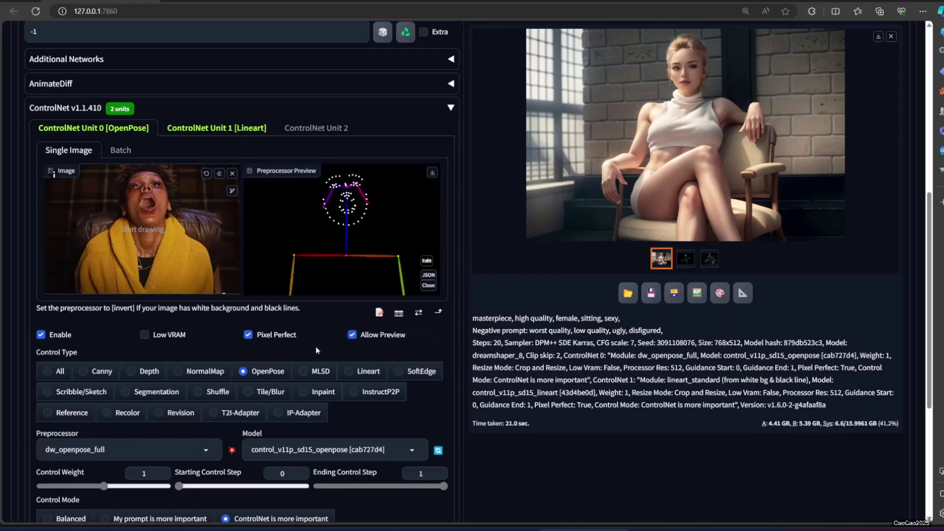
Step: Change the positive prompt's ending to "woman in yellow tower, looking up with mouth open"
scroll(317, 350, "up", 5)
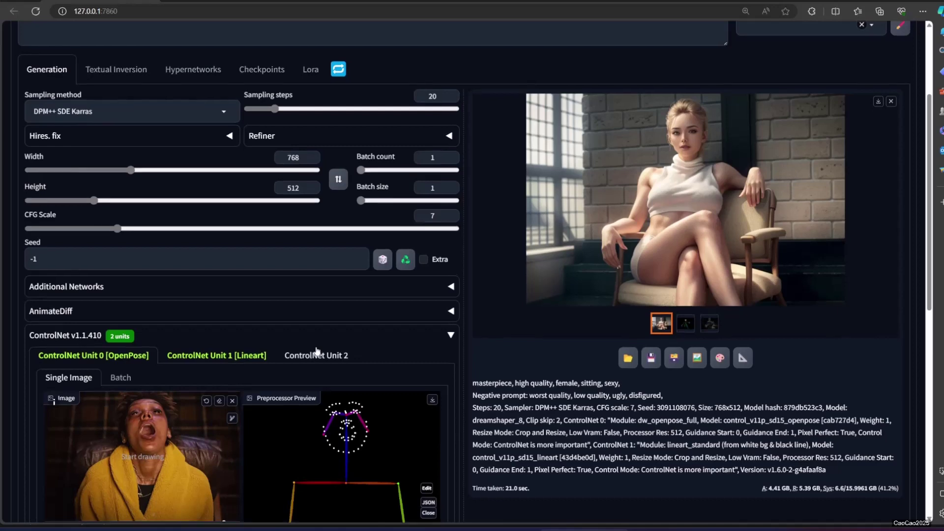
scroll(316, 352, "up", 3)
left_click_drag(109, 108, 211, 102)
type("woman in yellow tower, looking up with mouth open")
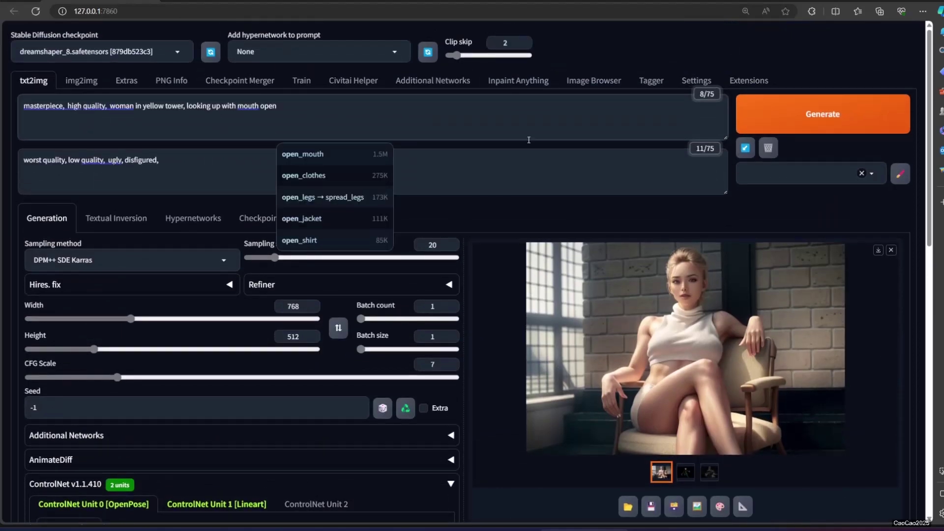
Step: Generate the image of the woman looking up and compare it enlarged with its control maps
key("ctrl+Return")
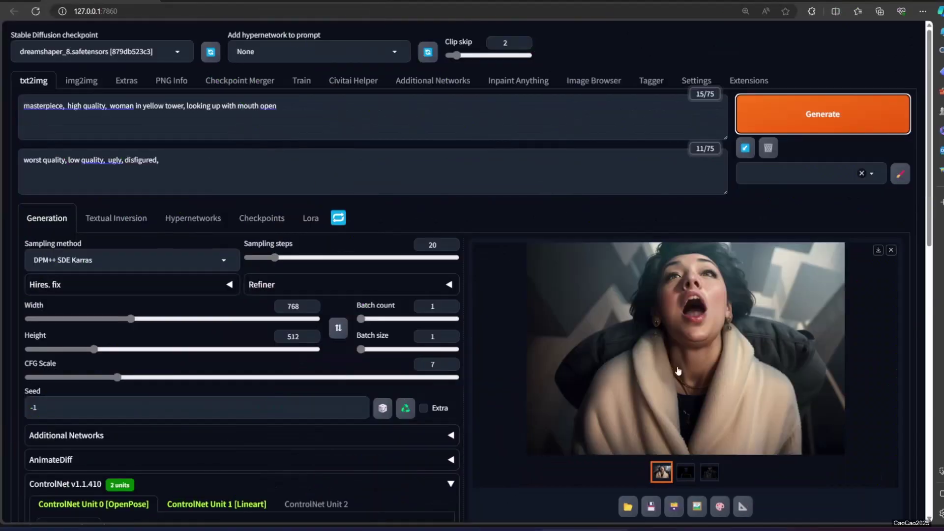
left_click(678, 368)
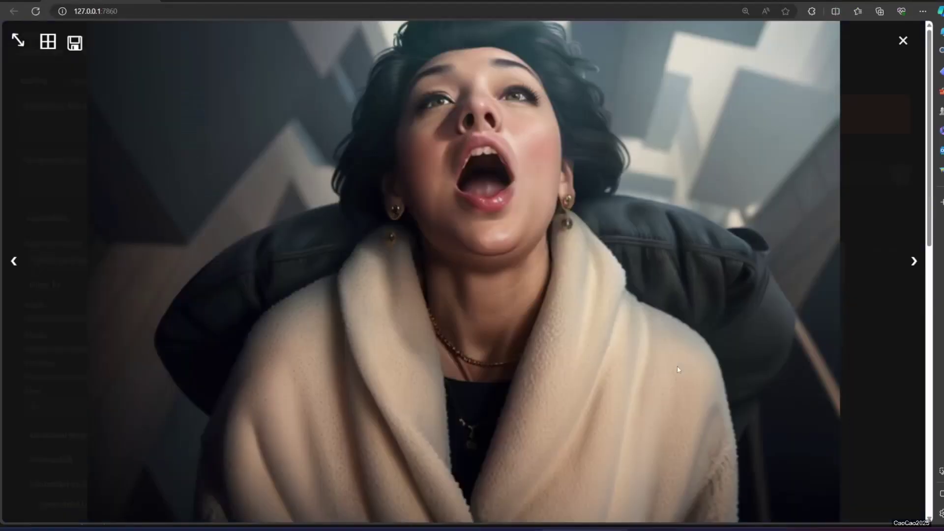
left_click(910, 263)
left_click(911, 263)
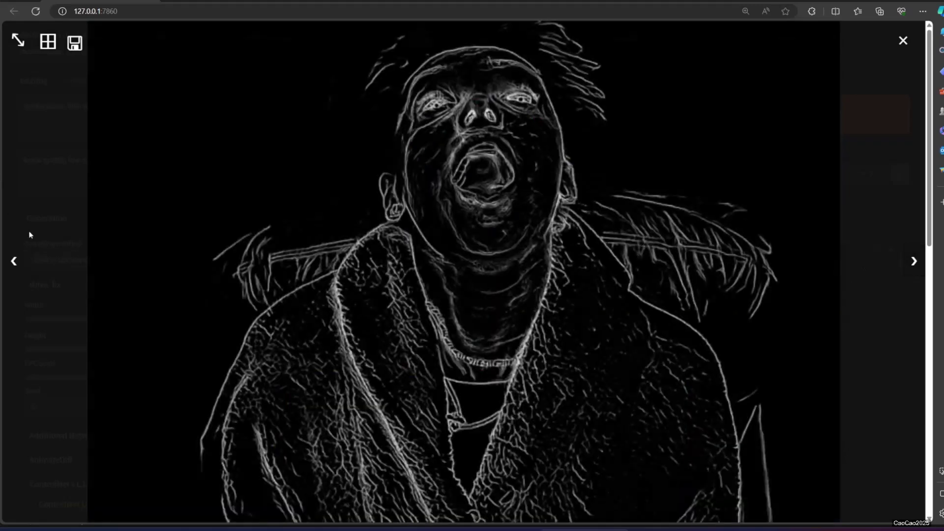
left_click(22, 264)
left_click(22, 263)
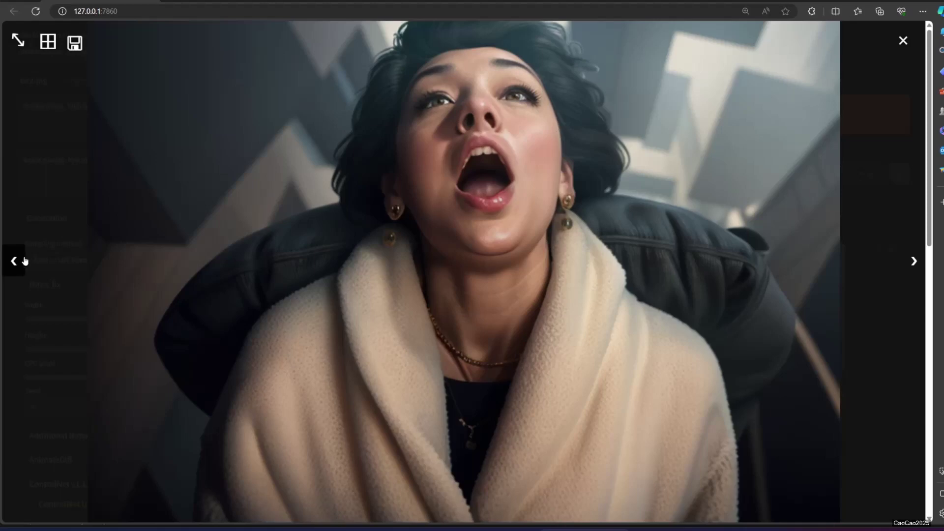
left_click(431, 263)
Step: Load the photo of the man crouching by the red car into Unit 0 with an OpenPose preview and the waterfall photo into Unit 1
scroll(346, 305, "down", 5)
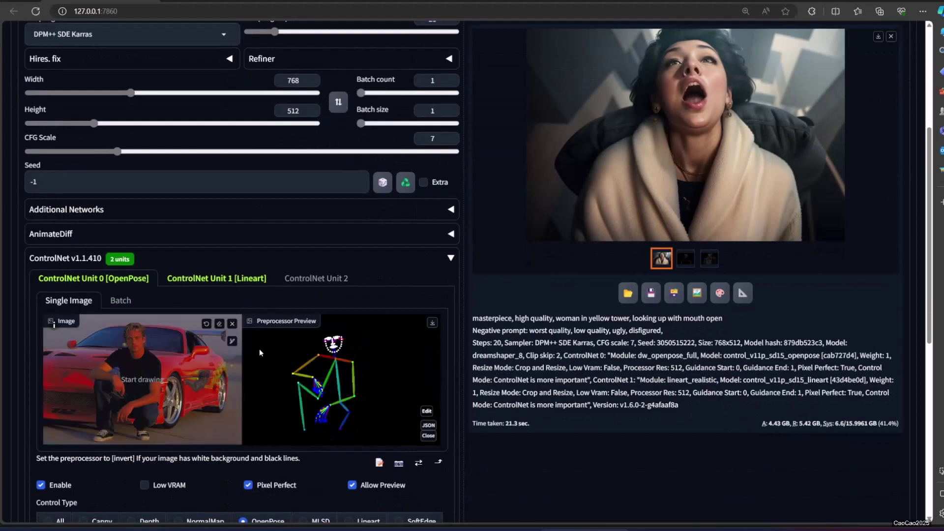
left_click(241, 278)
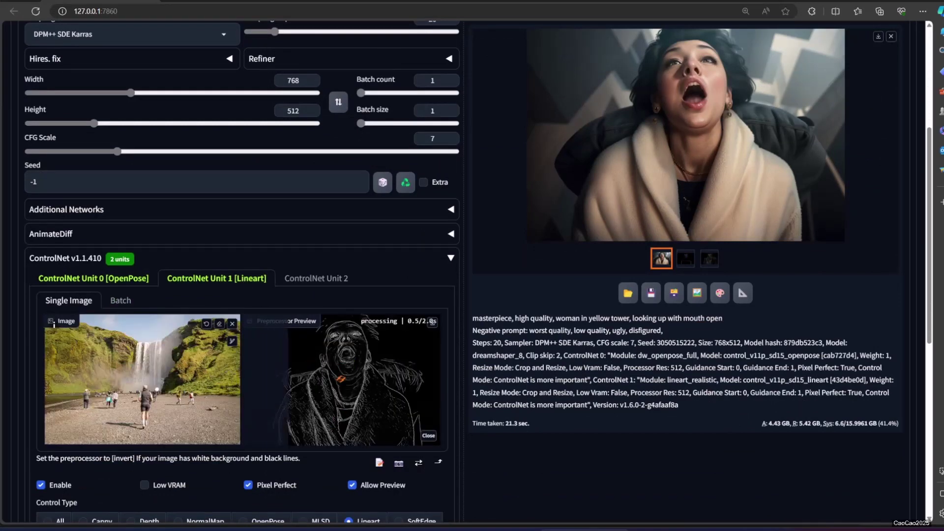
Step: Set Unit 1's control type to Depth with a control weight of 0.8 and run the depth_midas preview of the waterfall photo
scroll(173, 320, "down", 5)
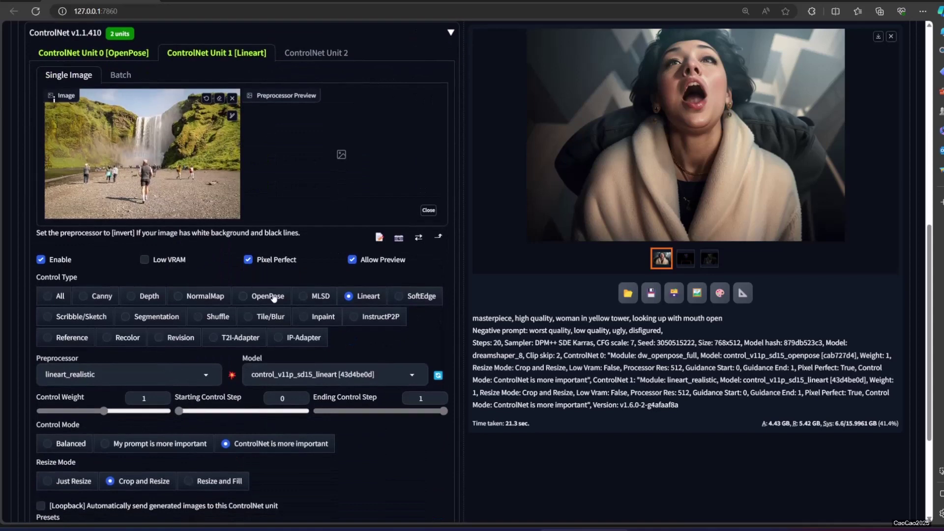
left_click(132, 298)
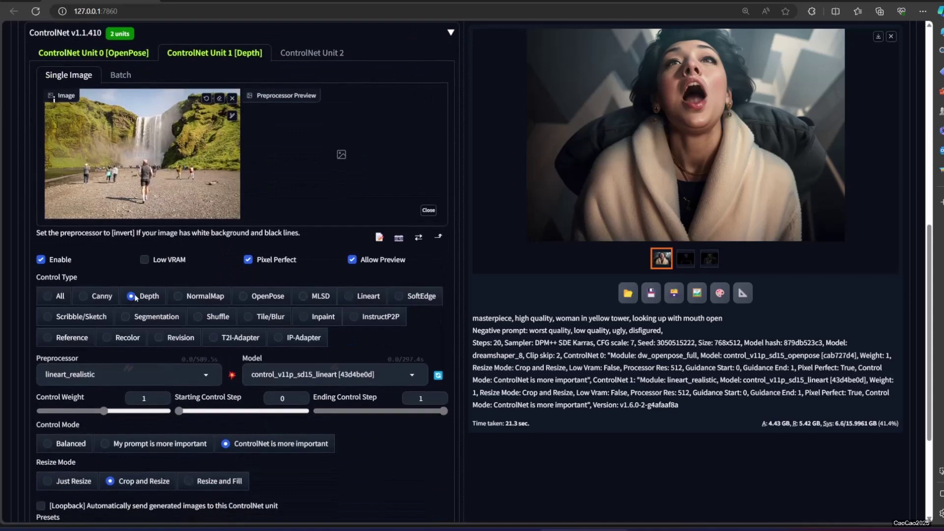
left_click(232, 376)
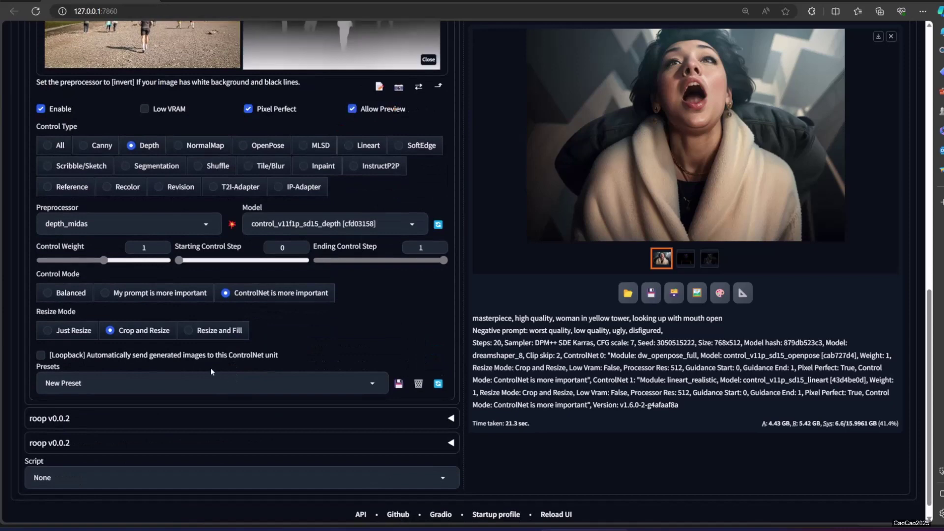
scroll(141, 326, "up", 1)
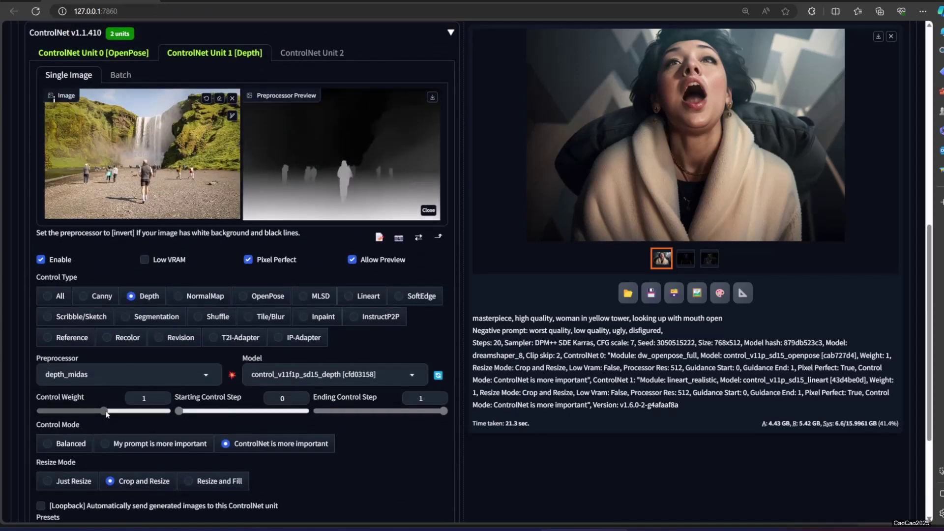
left_click_drag(106, 412, 92, 414)
left_click(234, 376)
Step: Change the positive prompt's ending to "man hanging out near a canyon, desert"
scroll(235, 377, "up", 4)
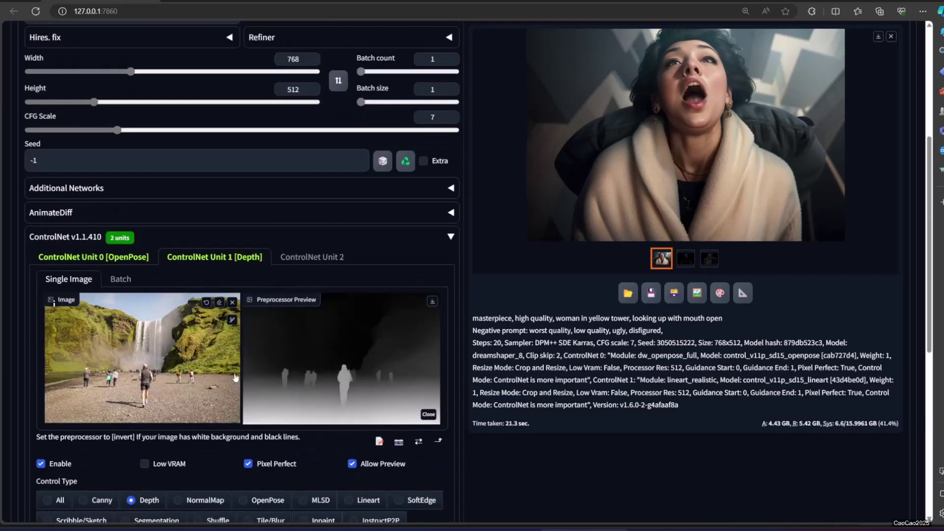
scroll(234, 376, "up", 5)
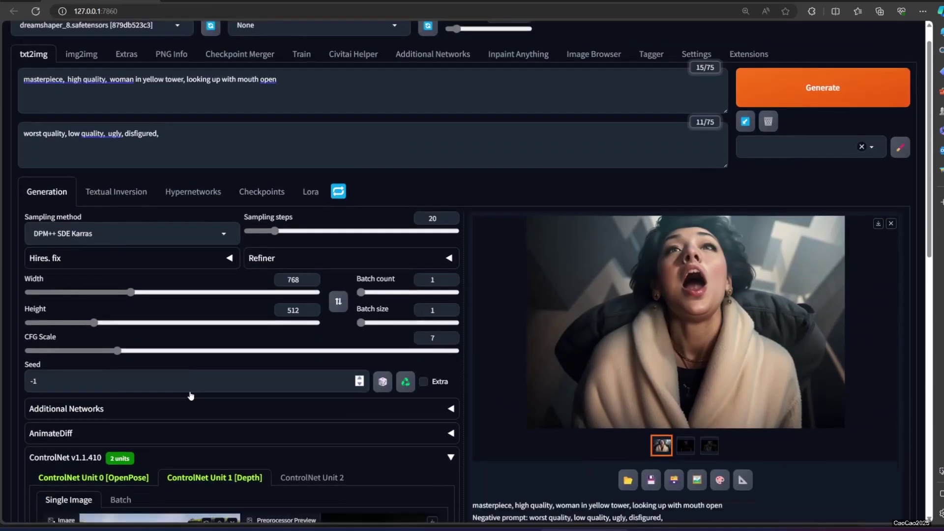
scroll(190, 395, "down", 7)
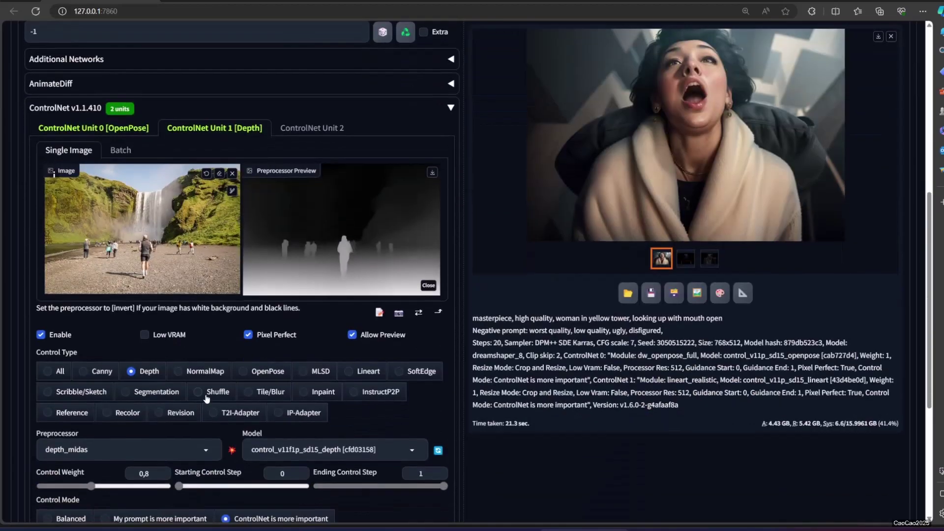
scroll(207, 399, "up", 8)
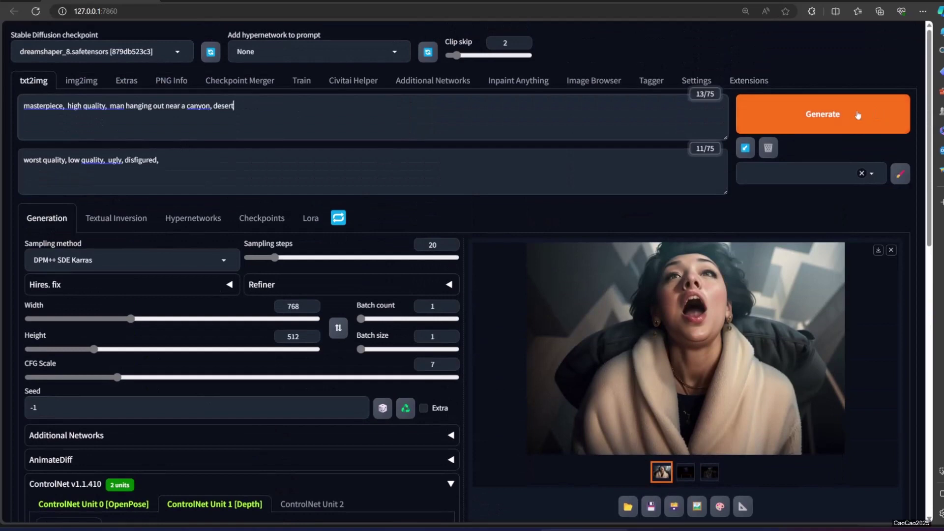
Step: Generate the image of the man near a desert canyon and compare it enlarged with its OpenPose and Depth maps
left_click(842, 116)
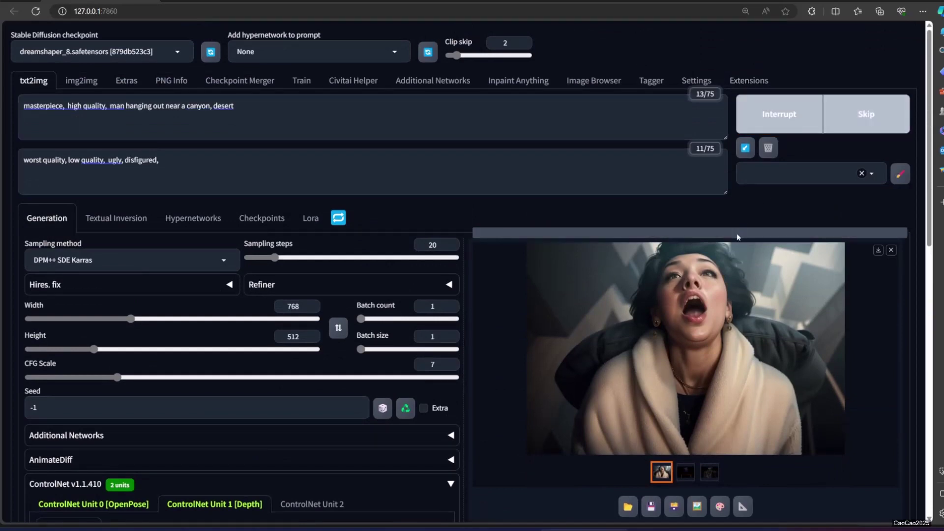
scroll(696, 220, "down", 2)
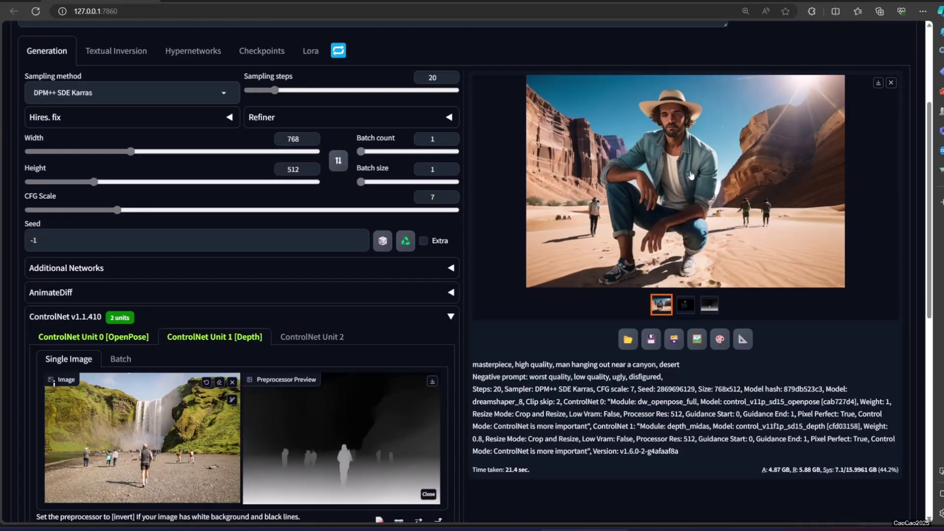
left_click(594, 217)
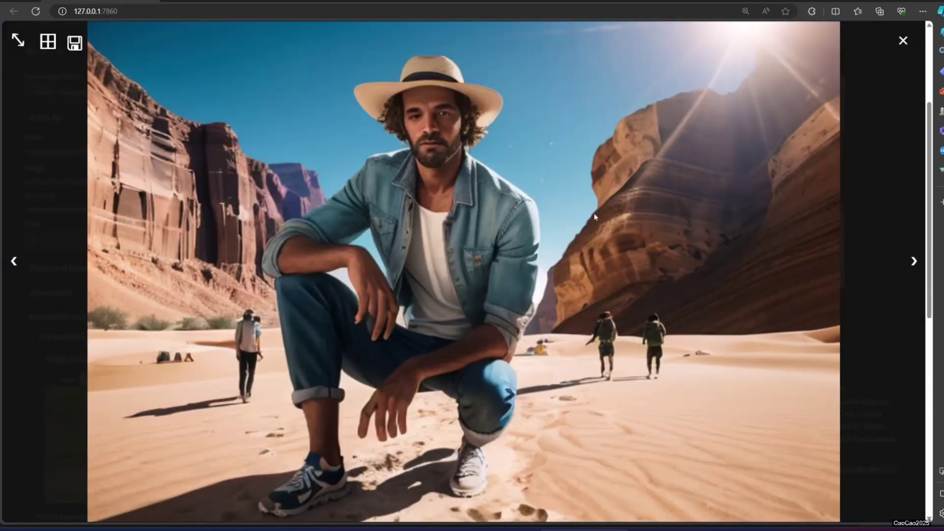
left_click(911, 264)
left_click(913, 262)
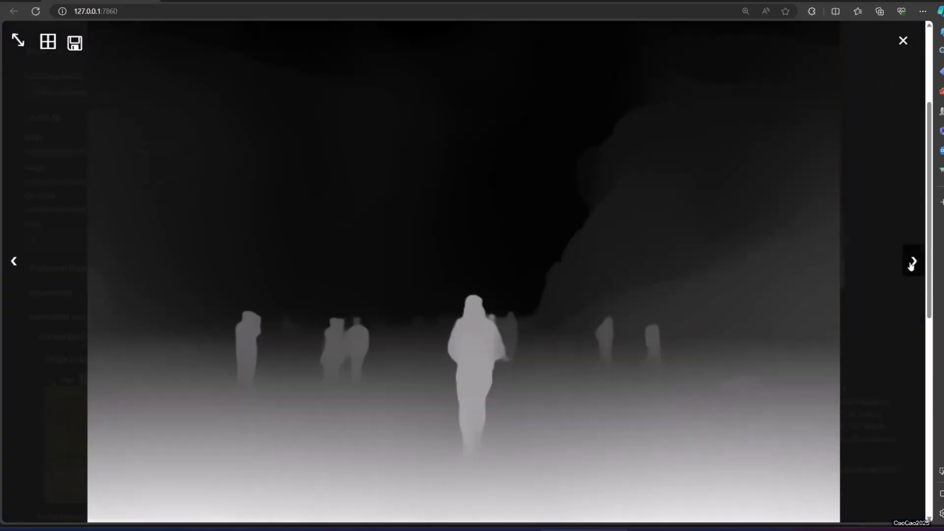
Step: Review the generated man-in-the-desert image enlarged again and close the enlarged view
left_click(16, 262)
left_click(15, 262)
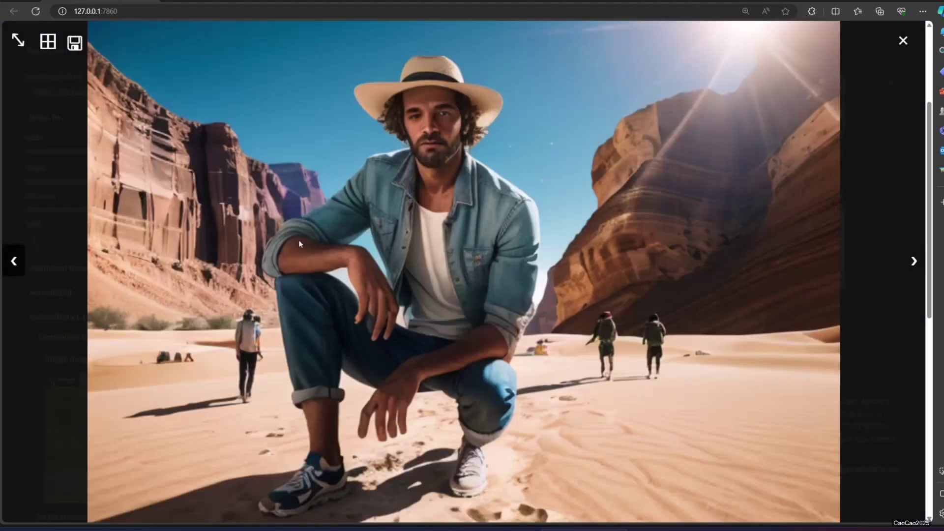
left_click(495, 262)
Step: Run Unit 0's OpenPose preview of the short-haired woman's photo, and set Unit 1 to Lineart with a lineart_realistic preview of the same photo
left_click(231, 450)
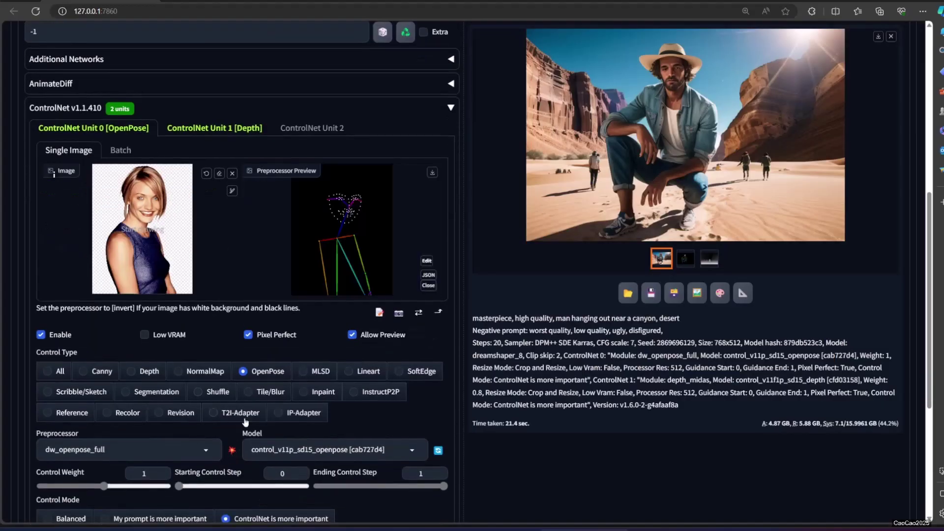
scroll(245, 422, "up", 2)
left_click(231, 203)
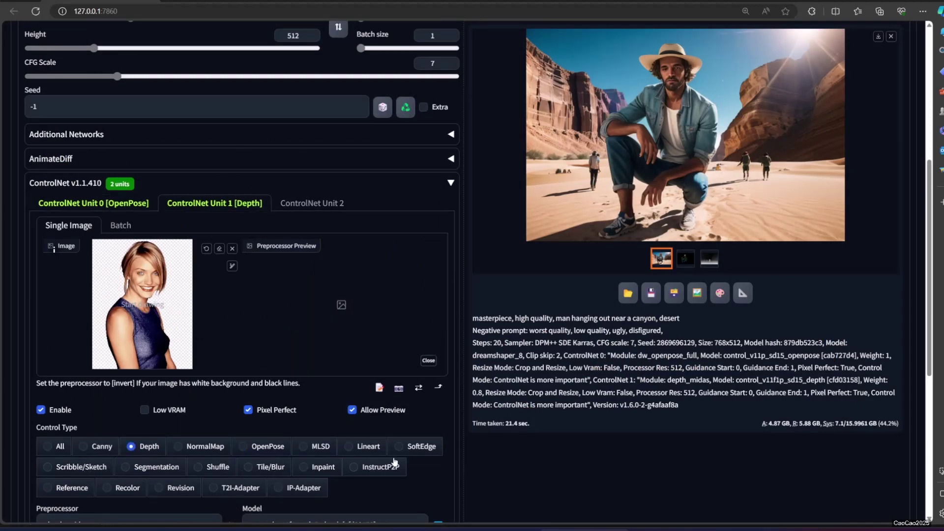
left_click(365, 446)
scroll(365, 446, "down", 3)
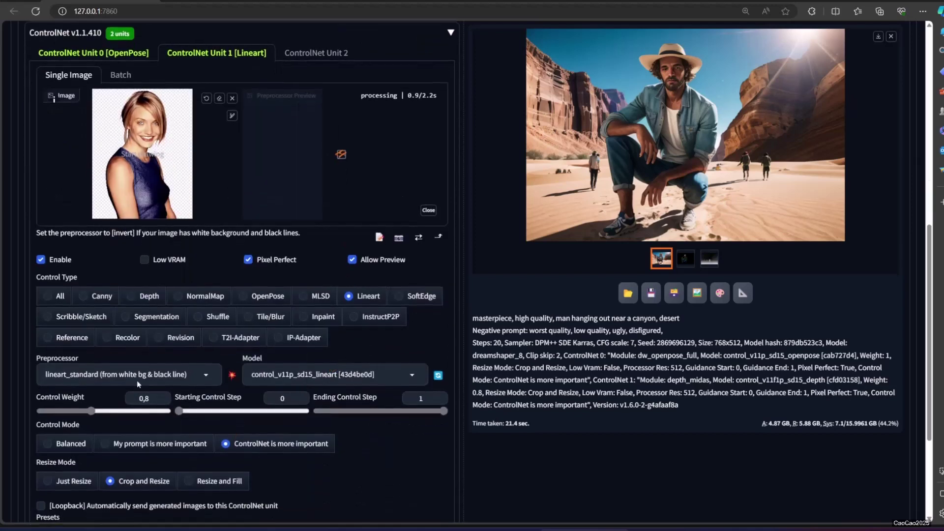
left_click(143, 374)
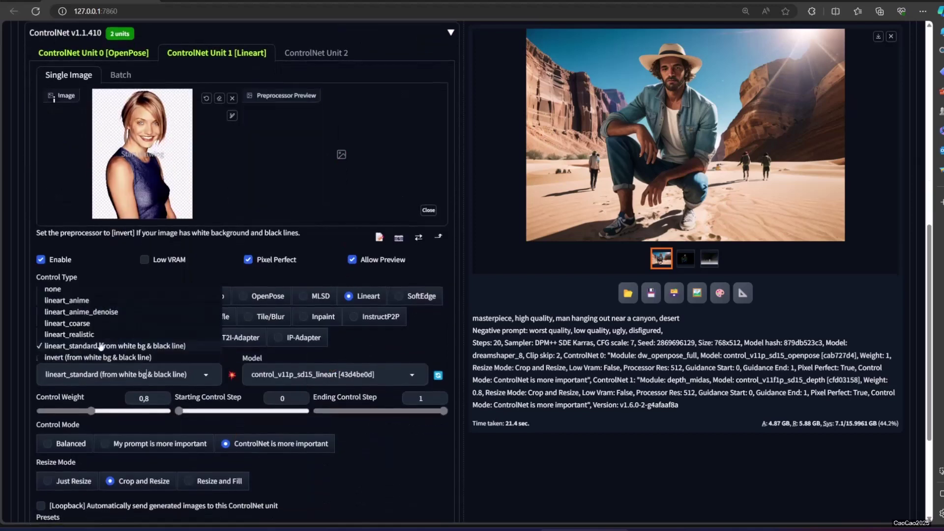
left_click(75, 334)
left_click(232, 376)
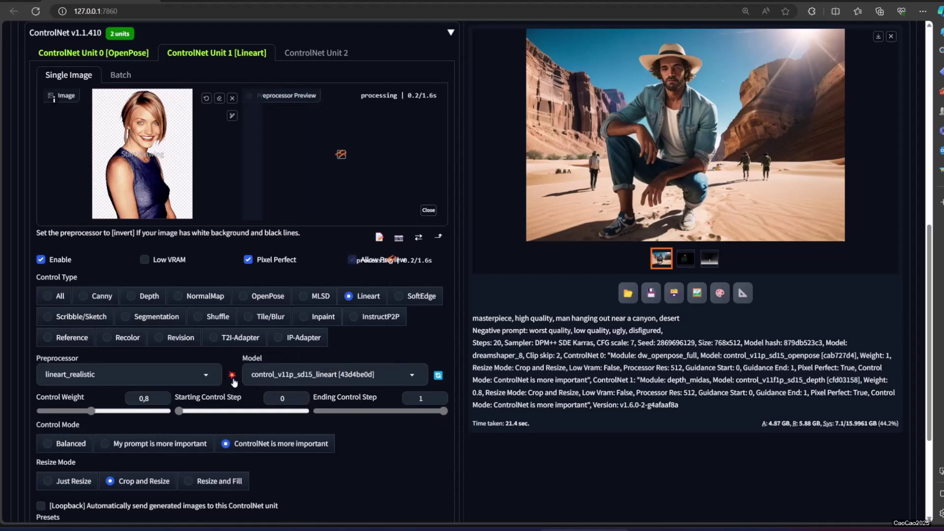
Step: Enable ControlNet Unit 2 with Pixel Perfect and Allow Preview
scroll(234, 383, "up", 3)
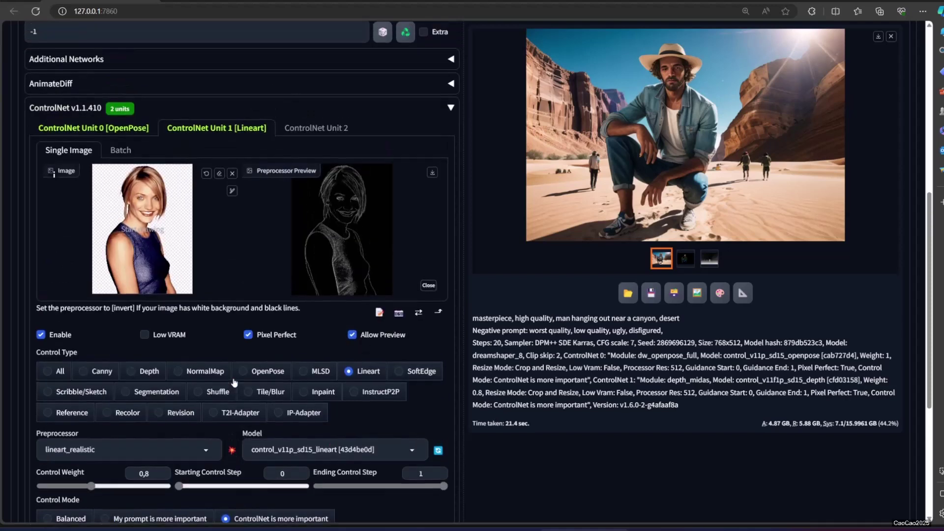
left_click(333, 204)
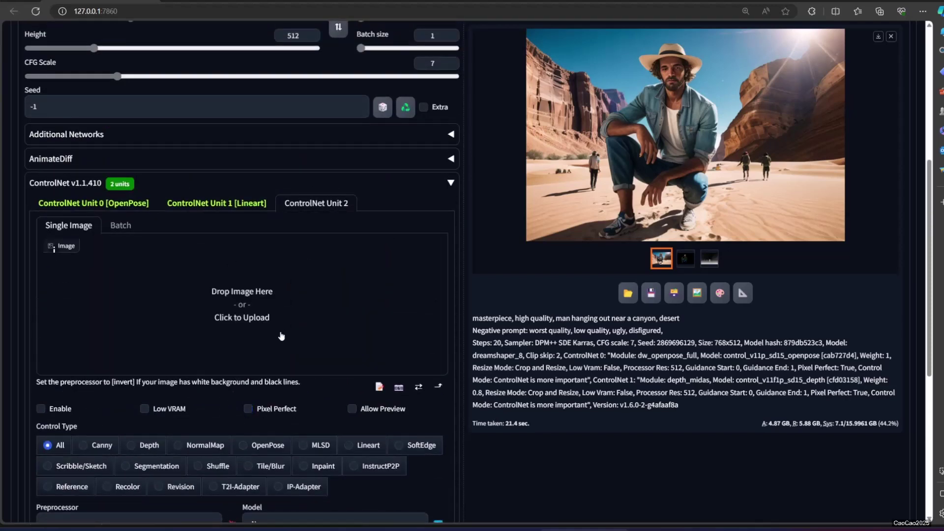
left_click(49, 409)
left_click(248, 410)
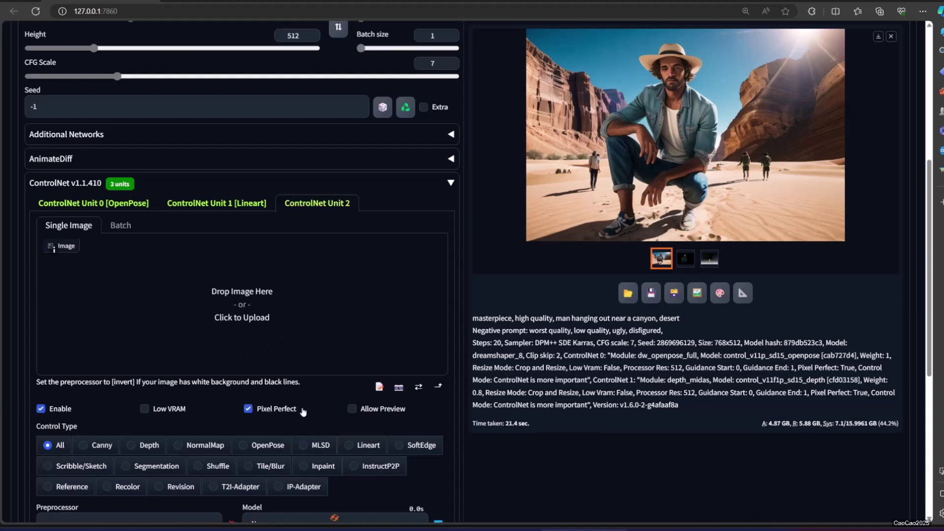
left_click(363, 411)
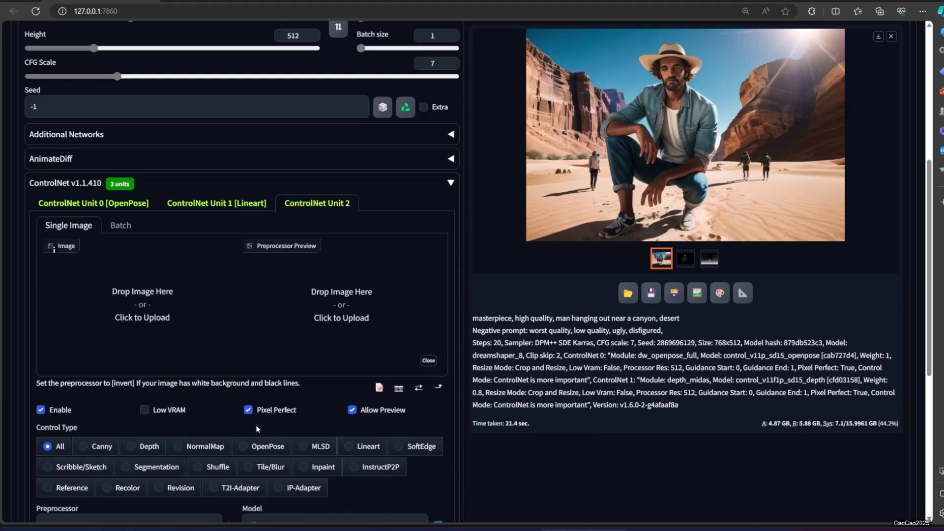
Step: Set Unit 2's control type to Depth, load the photo of the plant-filled living room, and run its depth preview
left_click(154, 447)
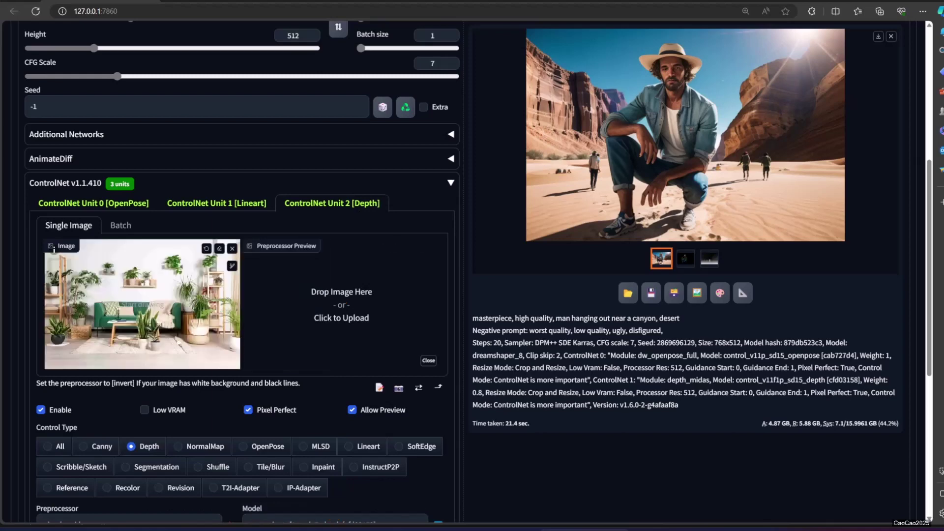
scroll(232, 452, "down", 2)
left_click(232, 449)
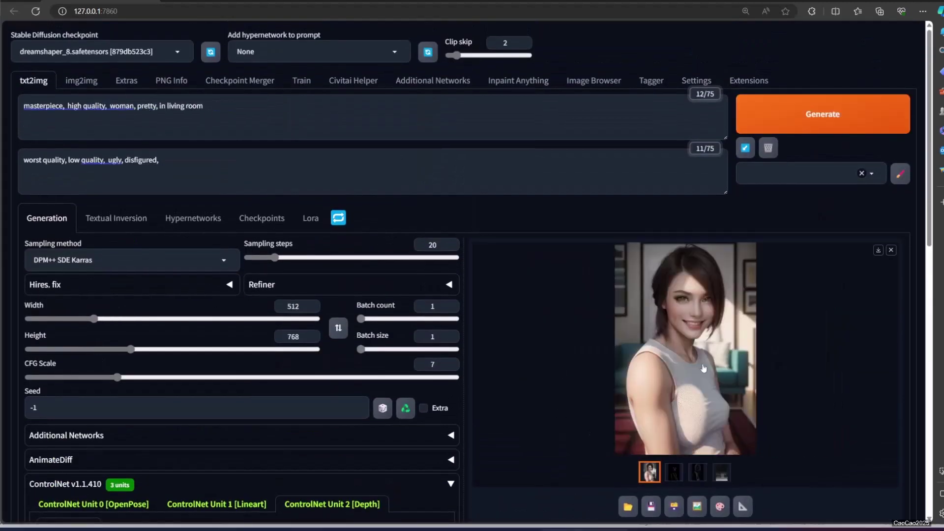
Step: Compare the generated living room portrait enlarged with its OpenPose, Lineart and Depth maps
left_click(703, 368)
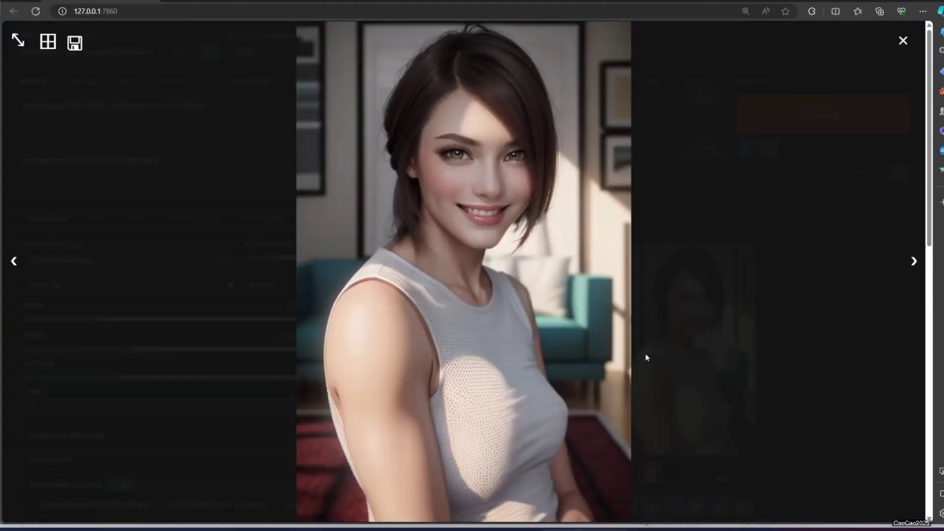
left_click(912, 262)
left_click(914, 263)
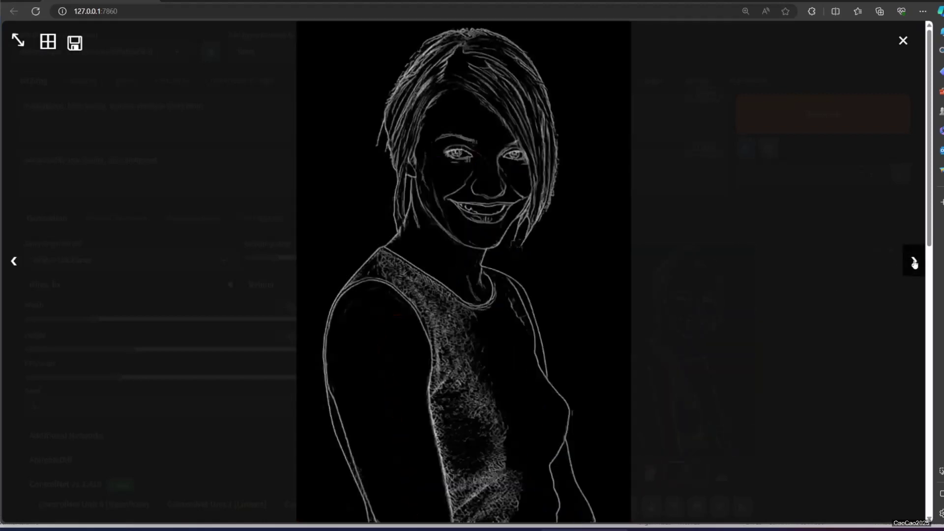
left_click(914, 263)
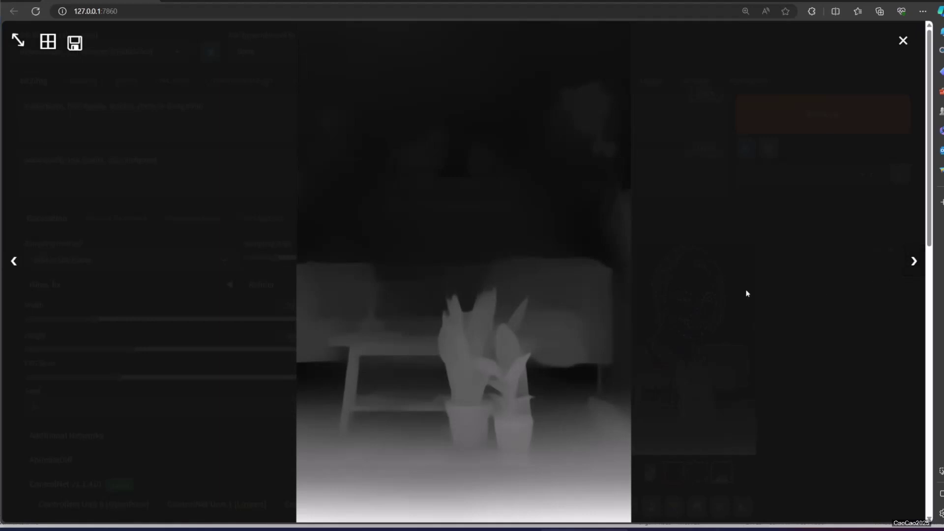
left_click(910, 264)
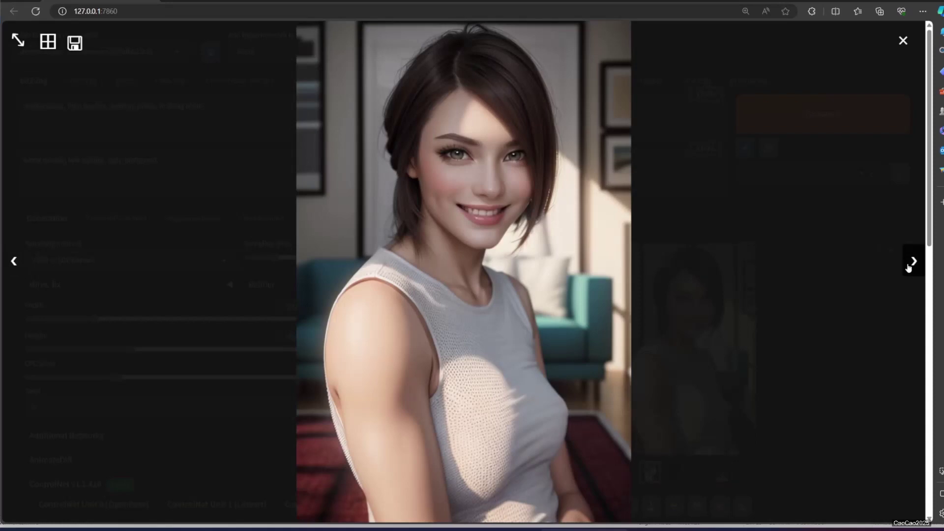
key("Escape")
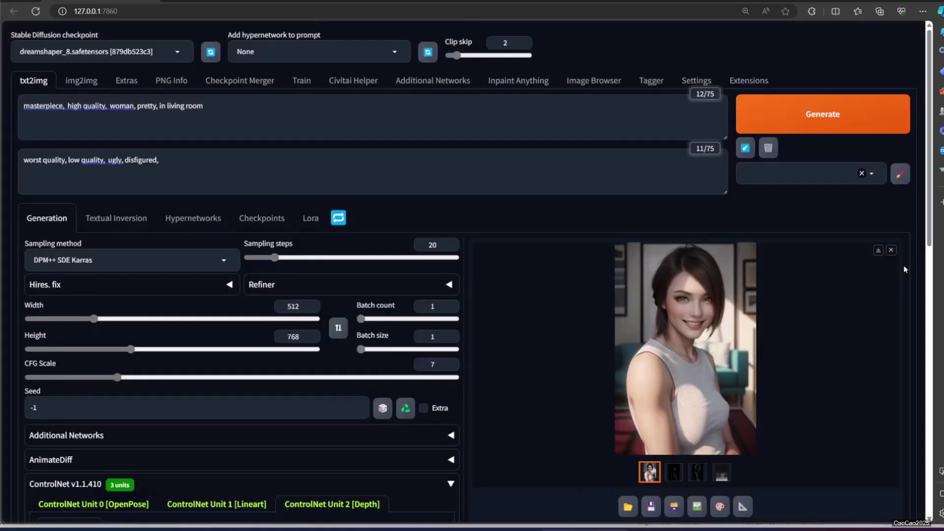